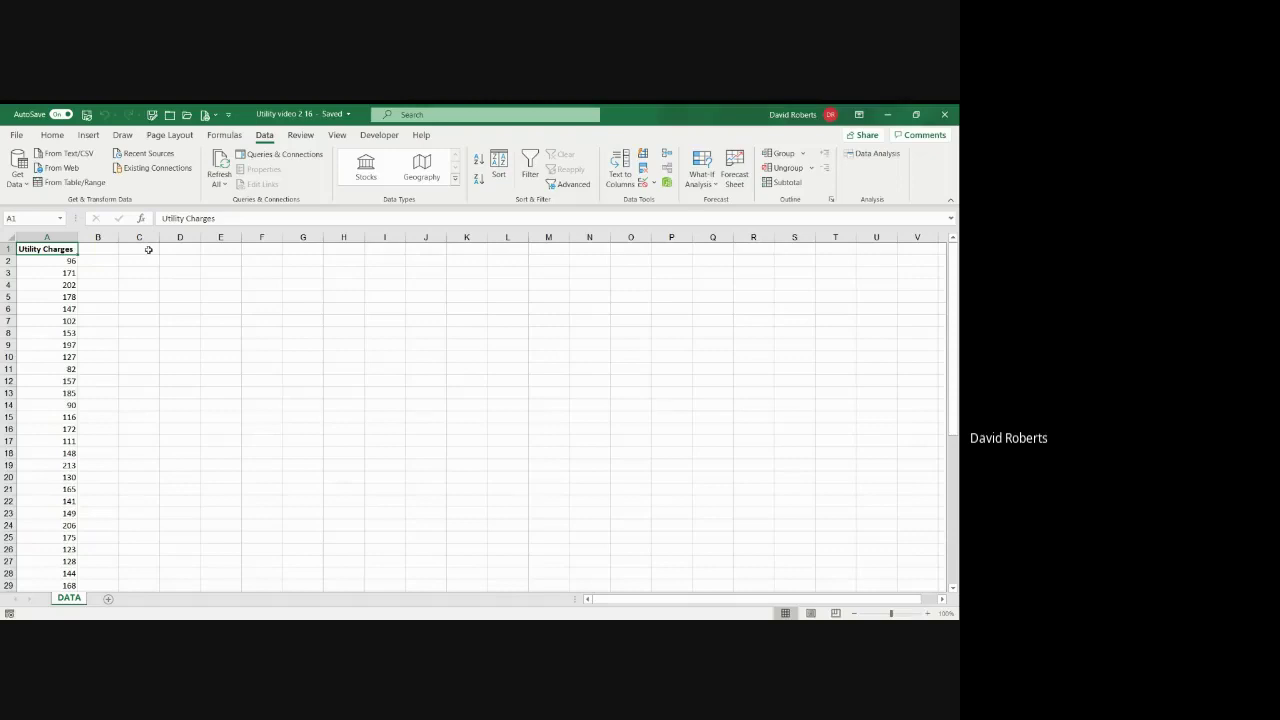
# Enter the heading Bins in C1 with the bin limits 99 in C2 and 119 in C3.
pyautogui.click(148, 249)
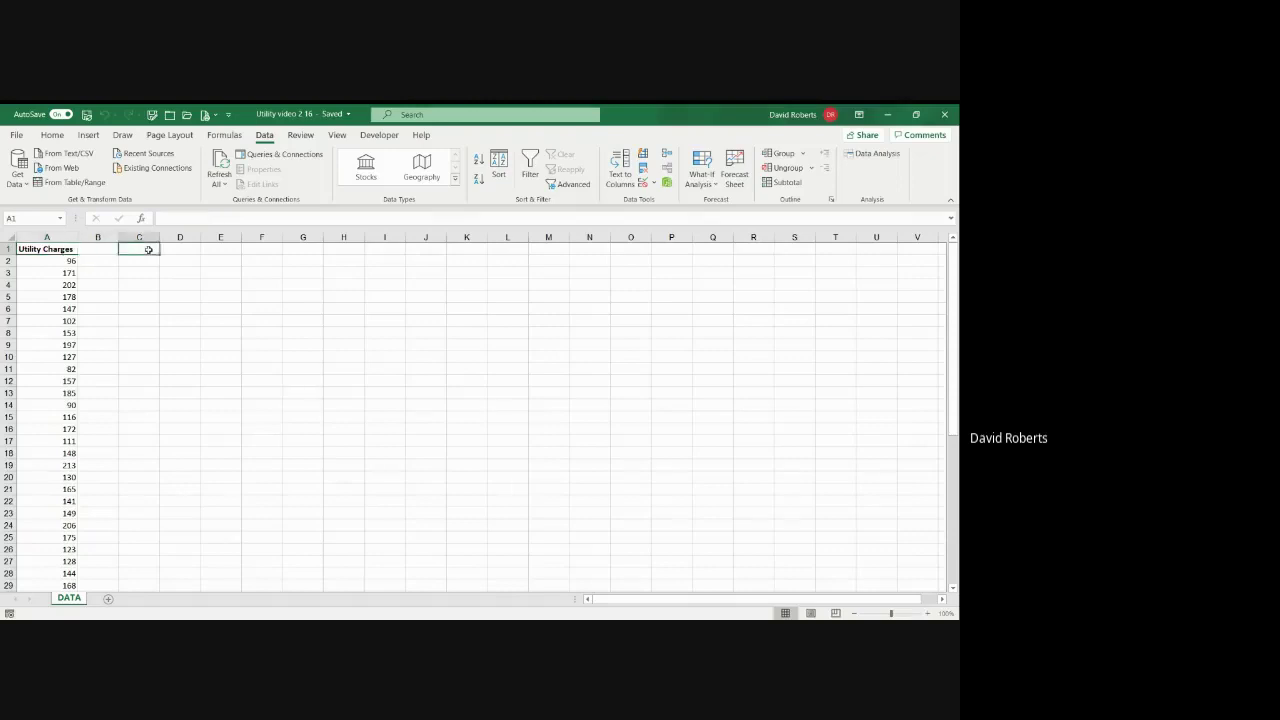
pyautogui.write('Bins')
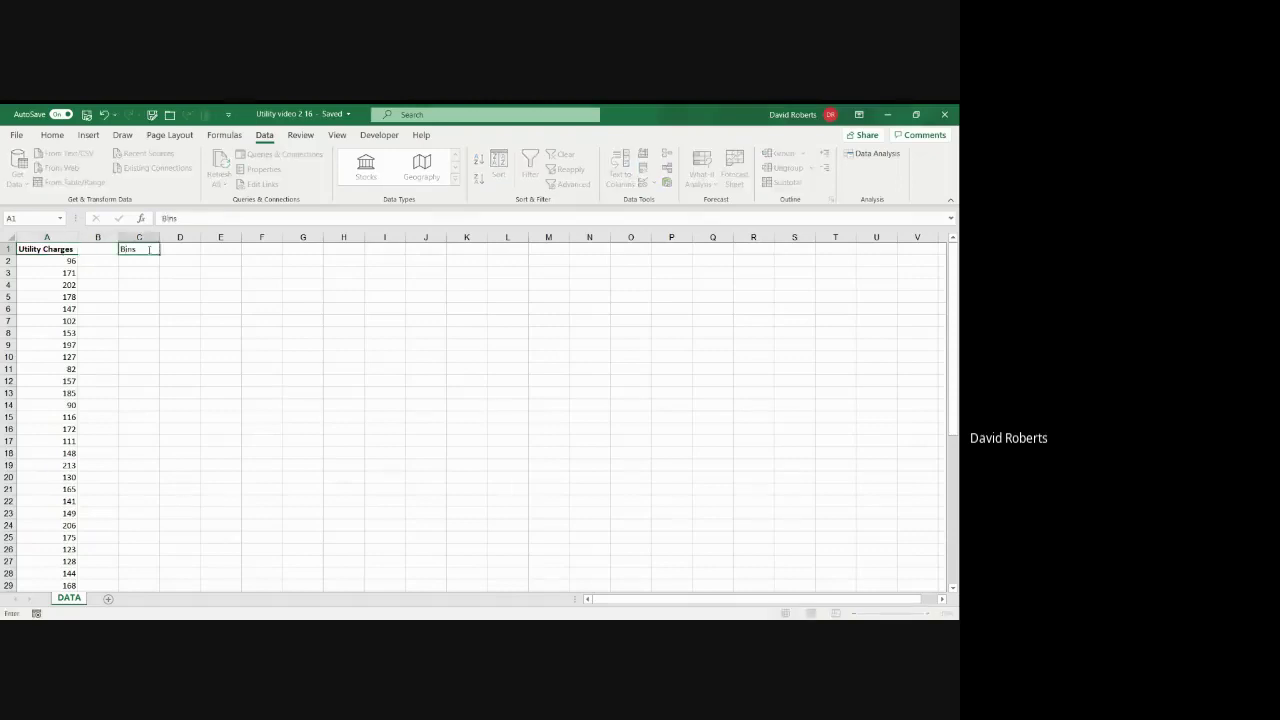
pyautogui.press('Return')
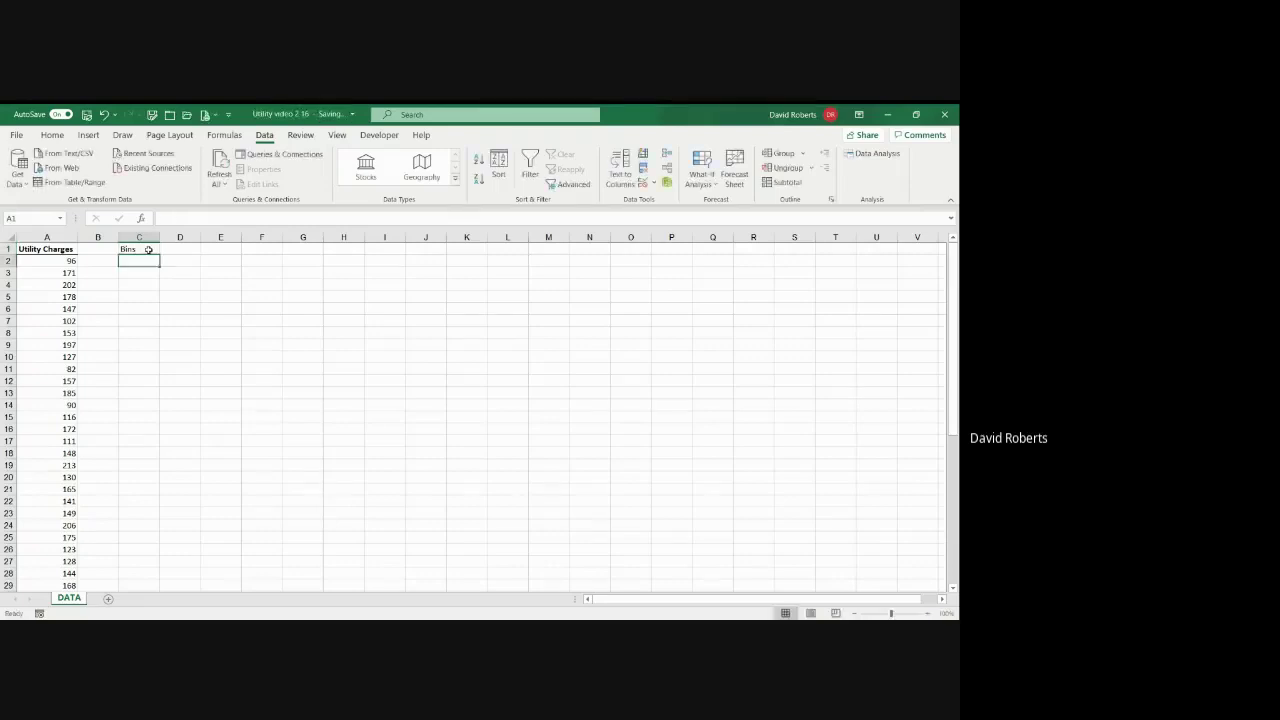
pyautogui.write('99')
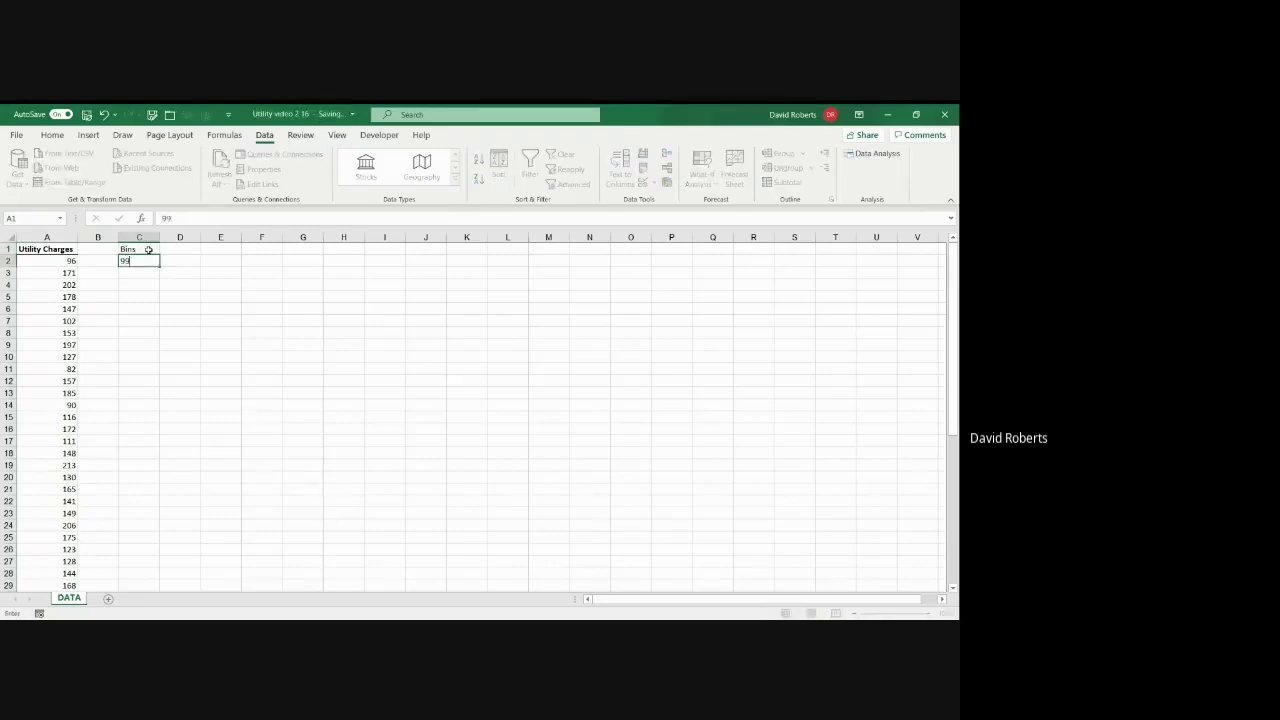
pyautogui.press('Return')
pyautogui.write('119')
pyautogui.press('Return')
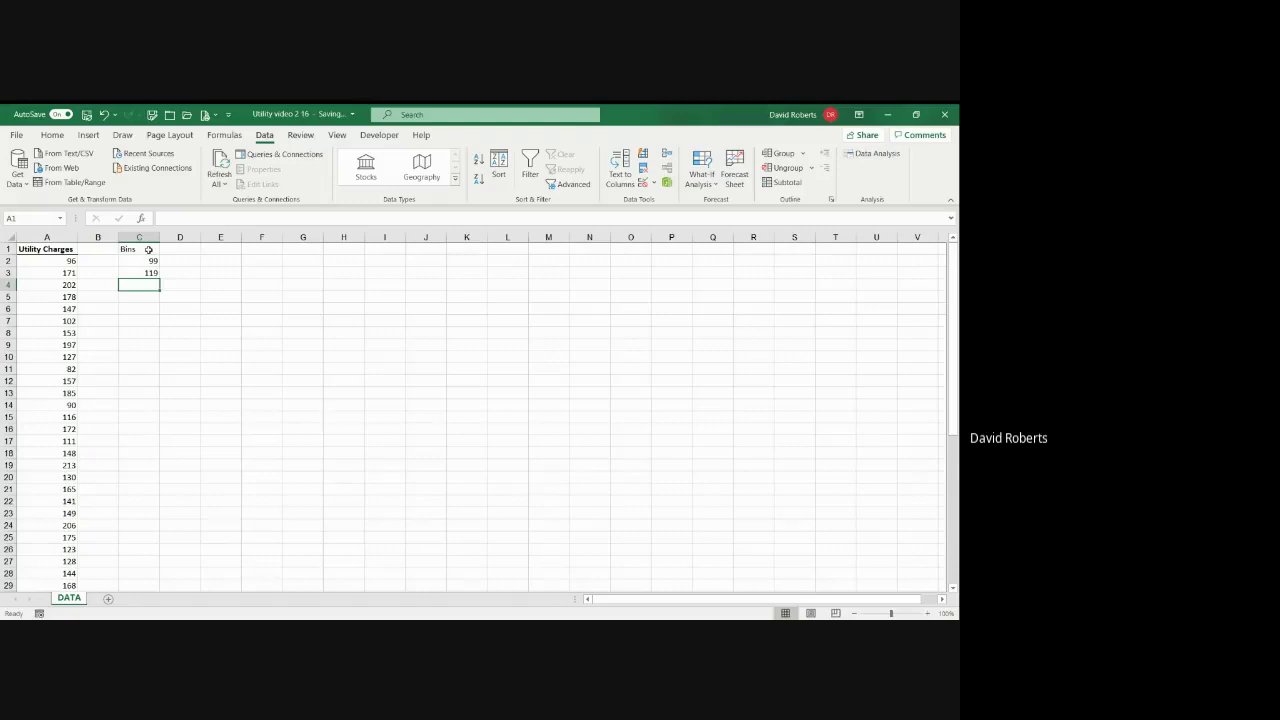
# Enter the formula =C3+20 in C4 and fill it down through C8 to complete the bin limits.
pyautogui.write('=')
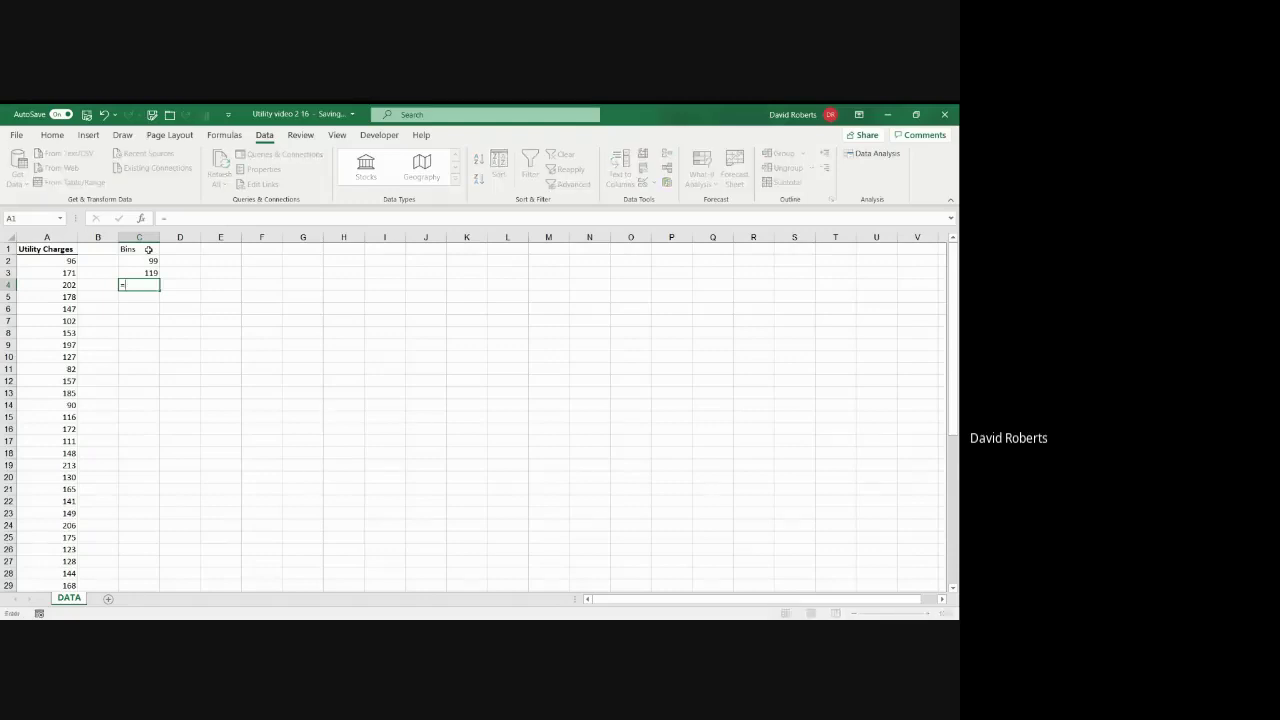
pyautogui.press('Up')
pyautogui.write('+20')
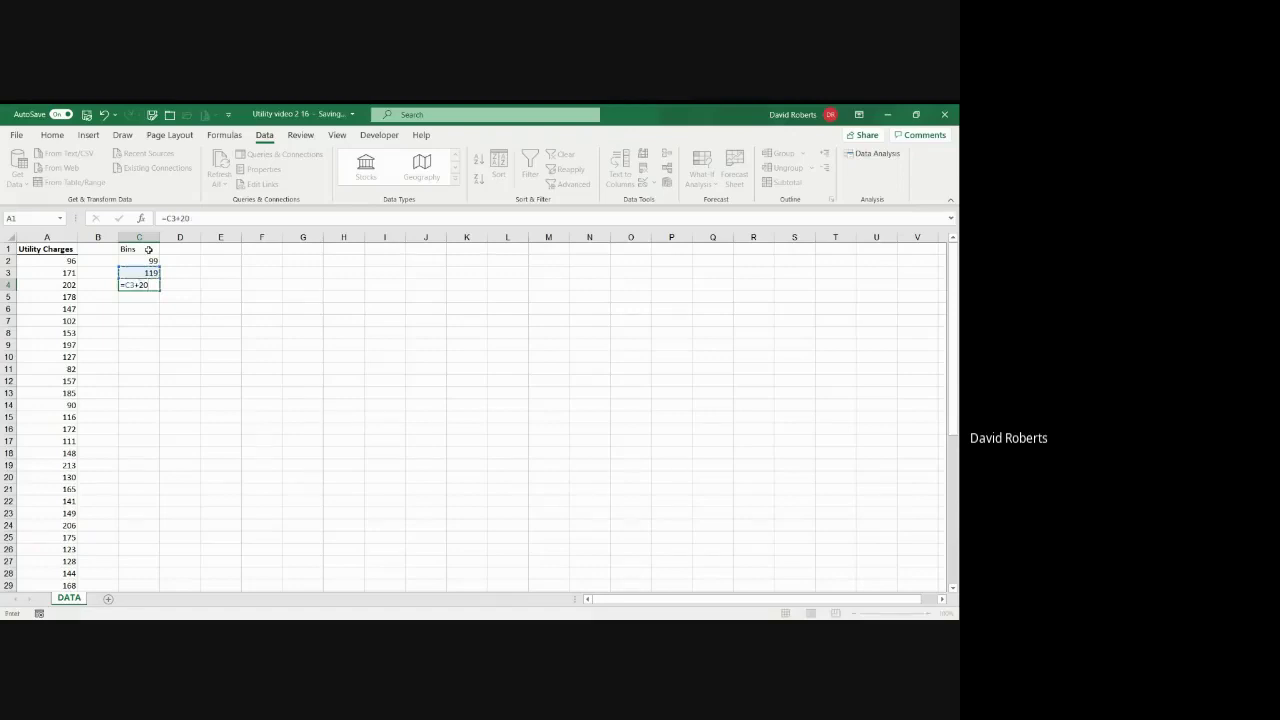
pyautogui.press('Return')
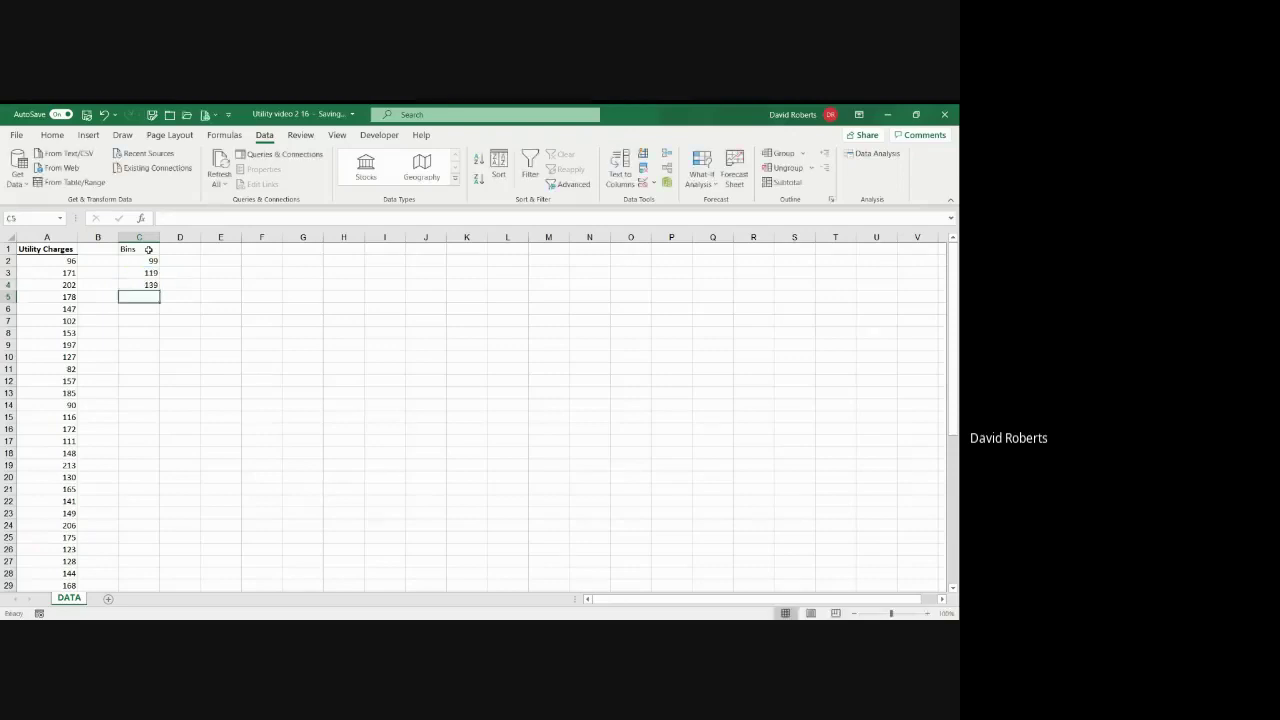
pyautogui.press('Up')
pyautogui.moveTo(158, 291); pyautogui.dragTo(160, 325)
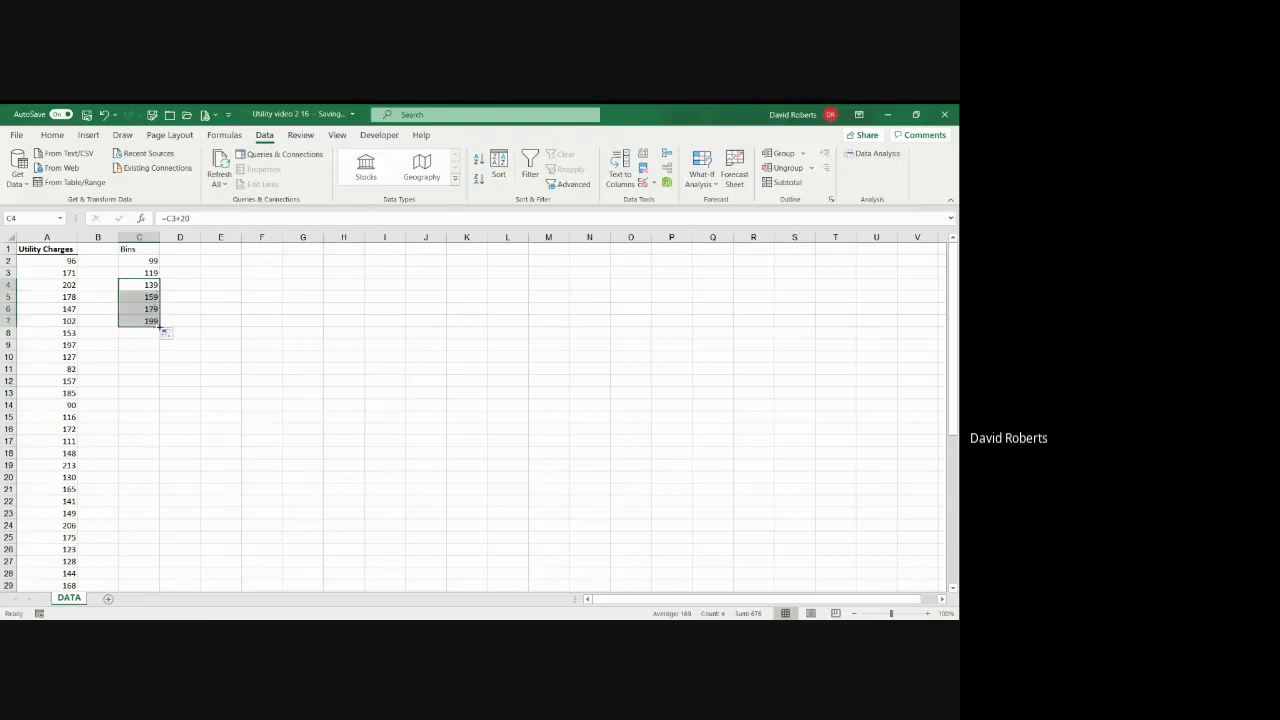
pyautogui.click(154, 322)
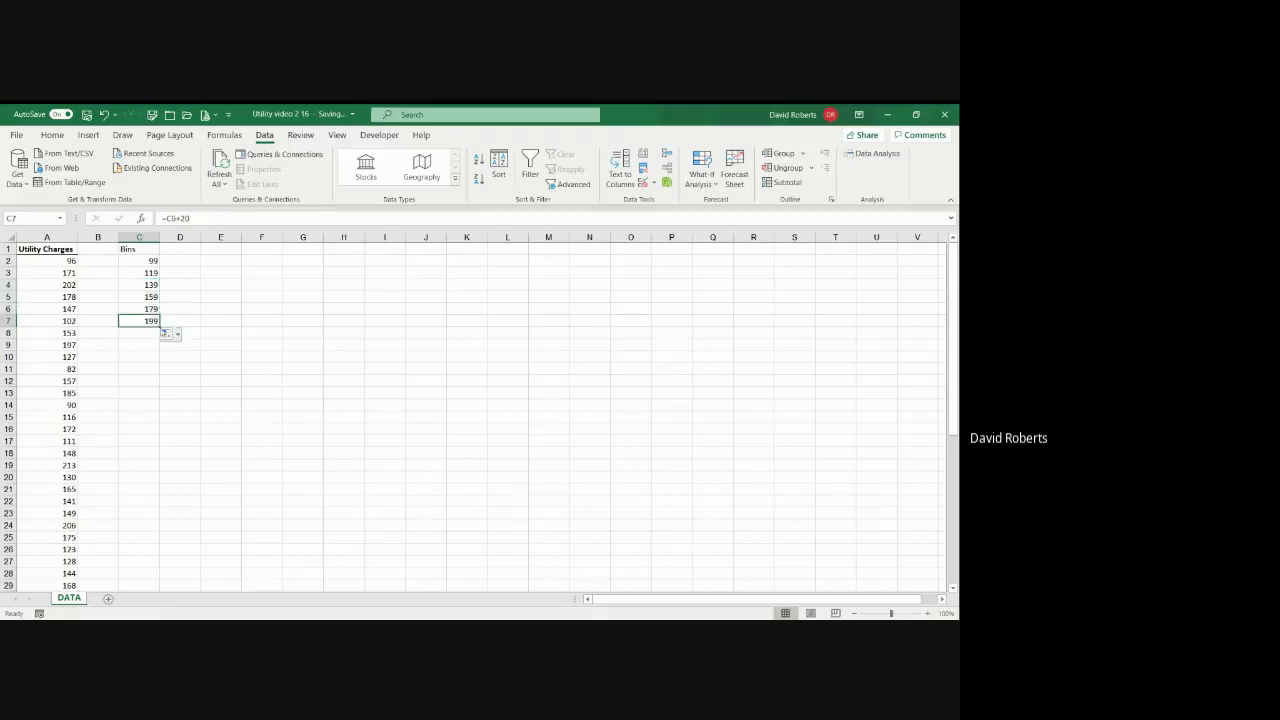
pyautogui.moveTo(160, 326); pyautogui.dragTo(162, 340)
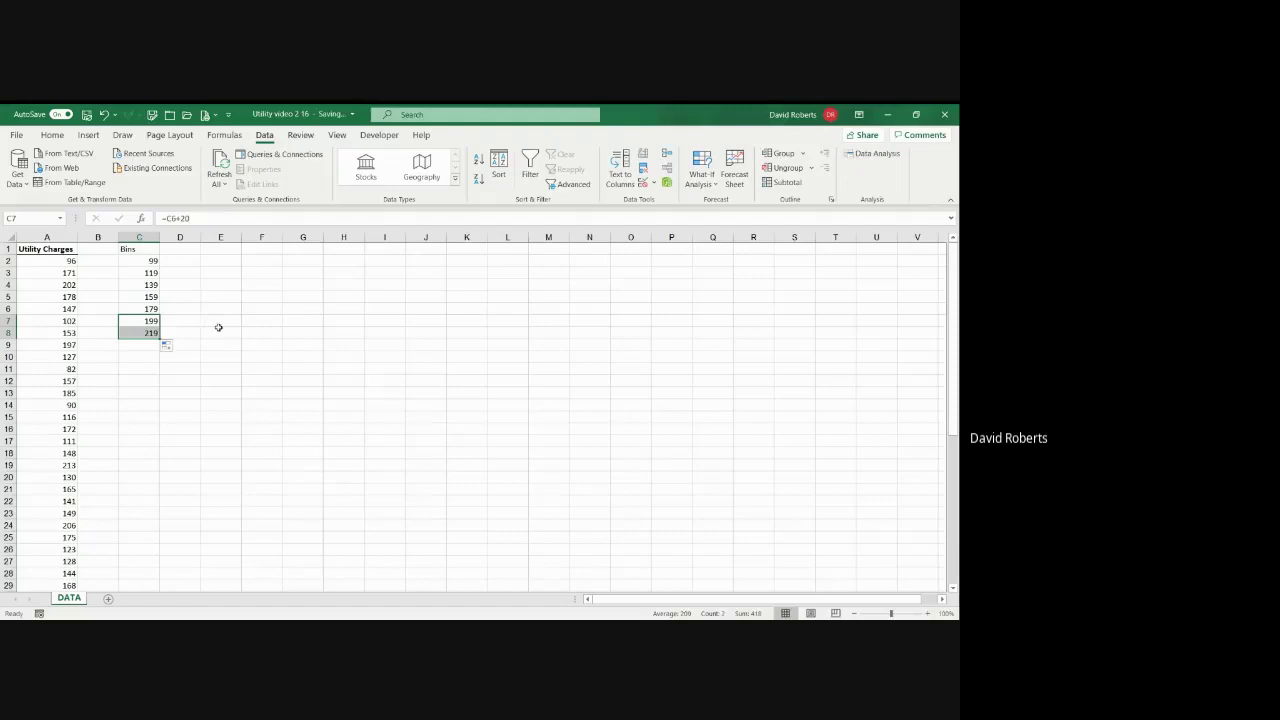
pyautogui.click(150, 340)
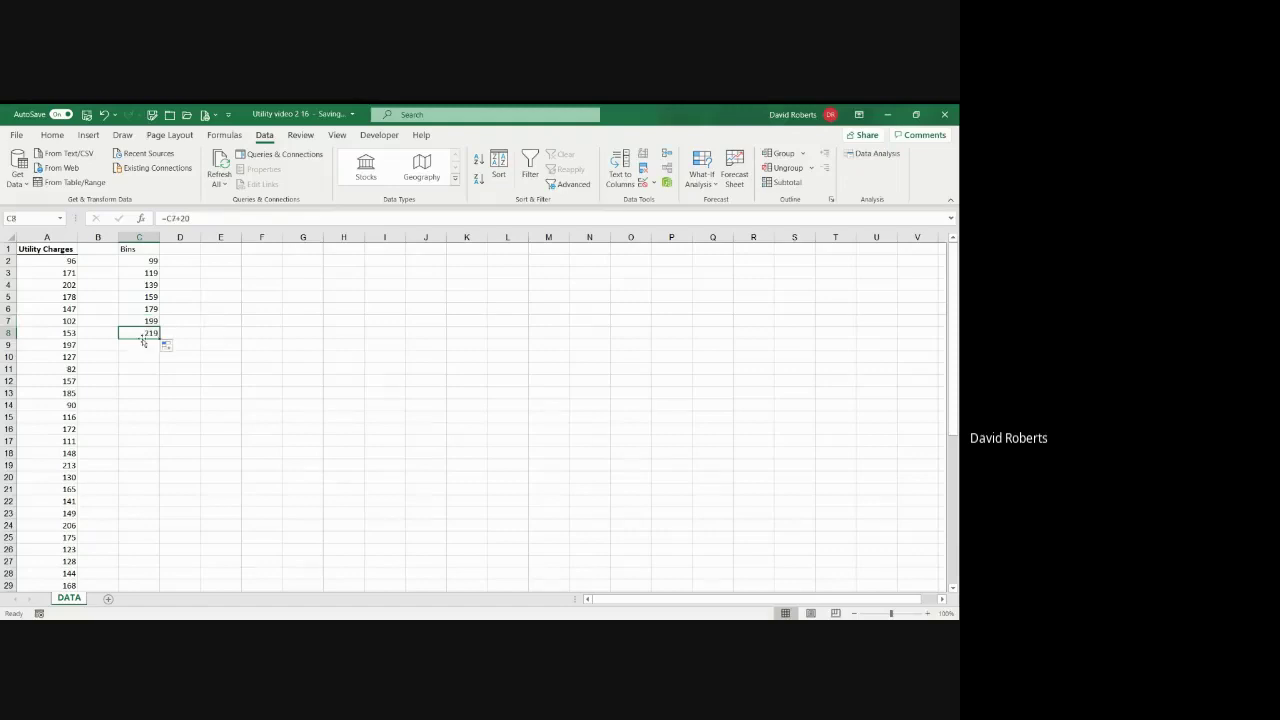
# Enter the heading Frequency in D1 beside the Bins heading.
pyautogui.click(187, 252)
pyautogui.write('Frequenc')
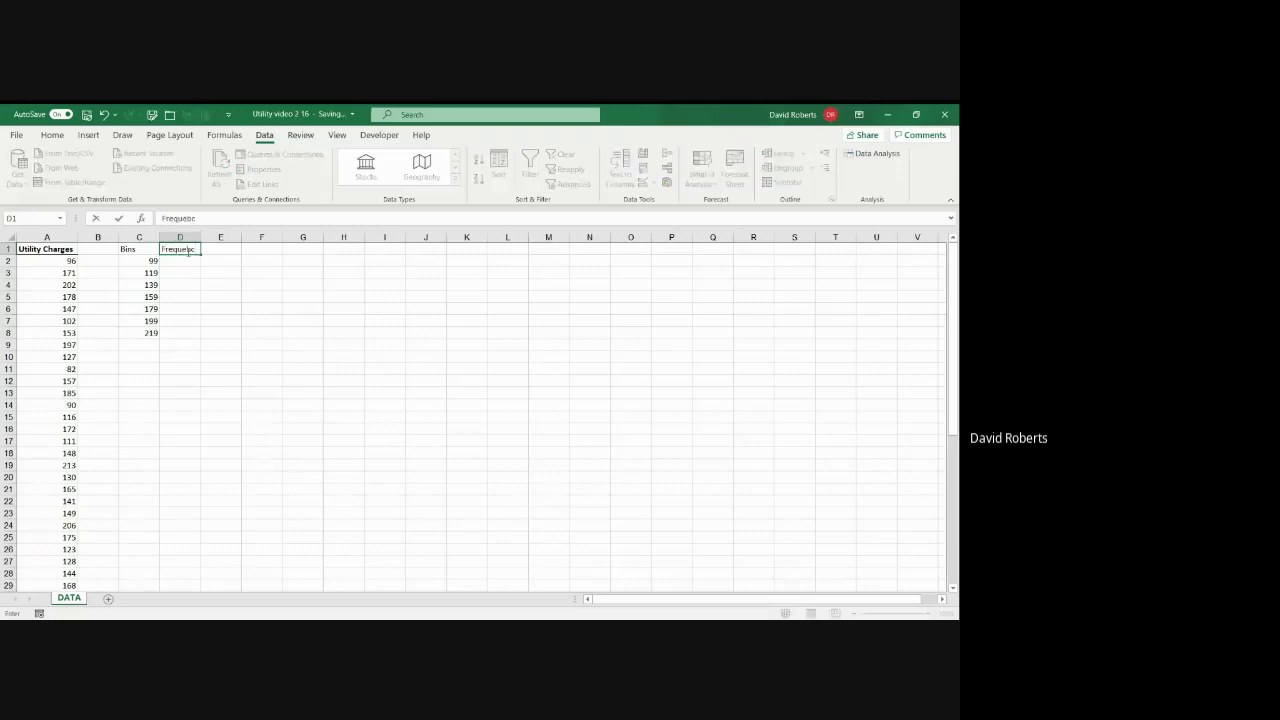
pyautogui.press('BackSpace')
pyautogui.press('BackSpace')
pyautogui.write('ncy')
pyautogui.press('Return')
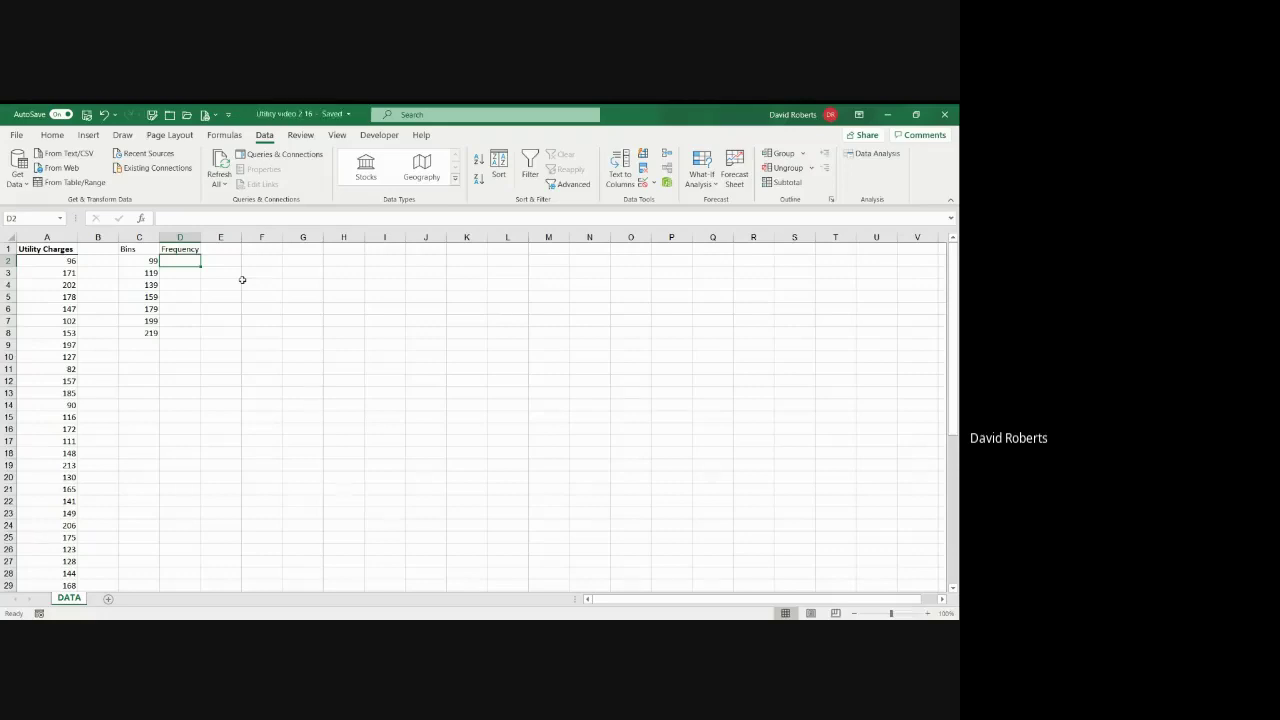
pyautogui.click(142, 219)
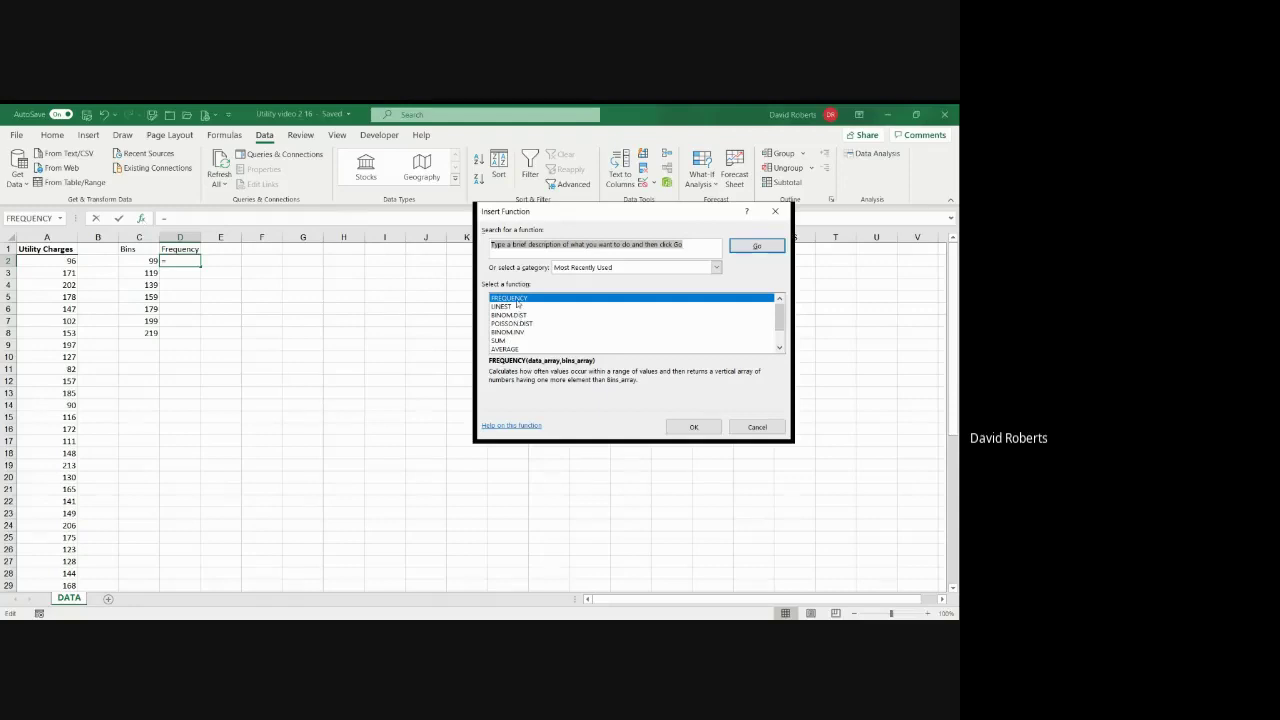
pyautogui.click(508, 245)
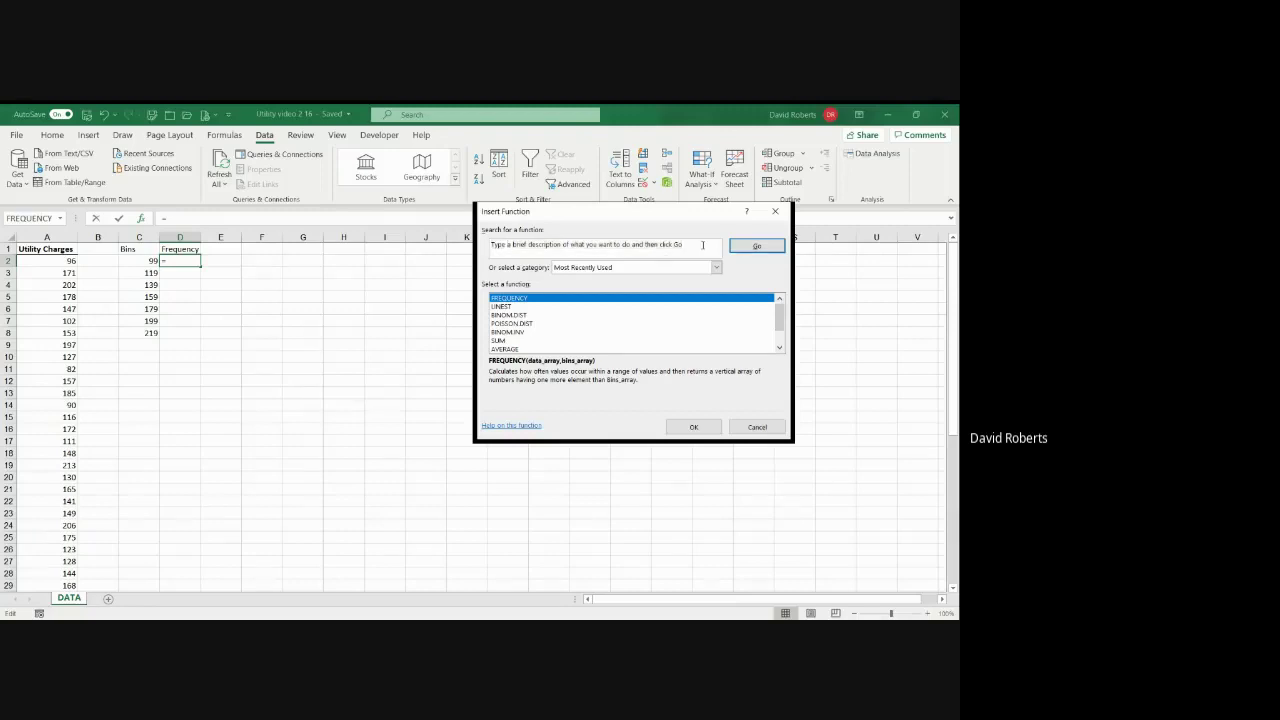
pyautogui.moveTo(703, 245); pyautogui.dragTo(486, 245)
pyautogui.write('fre')
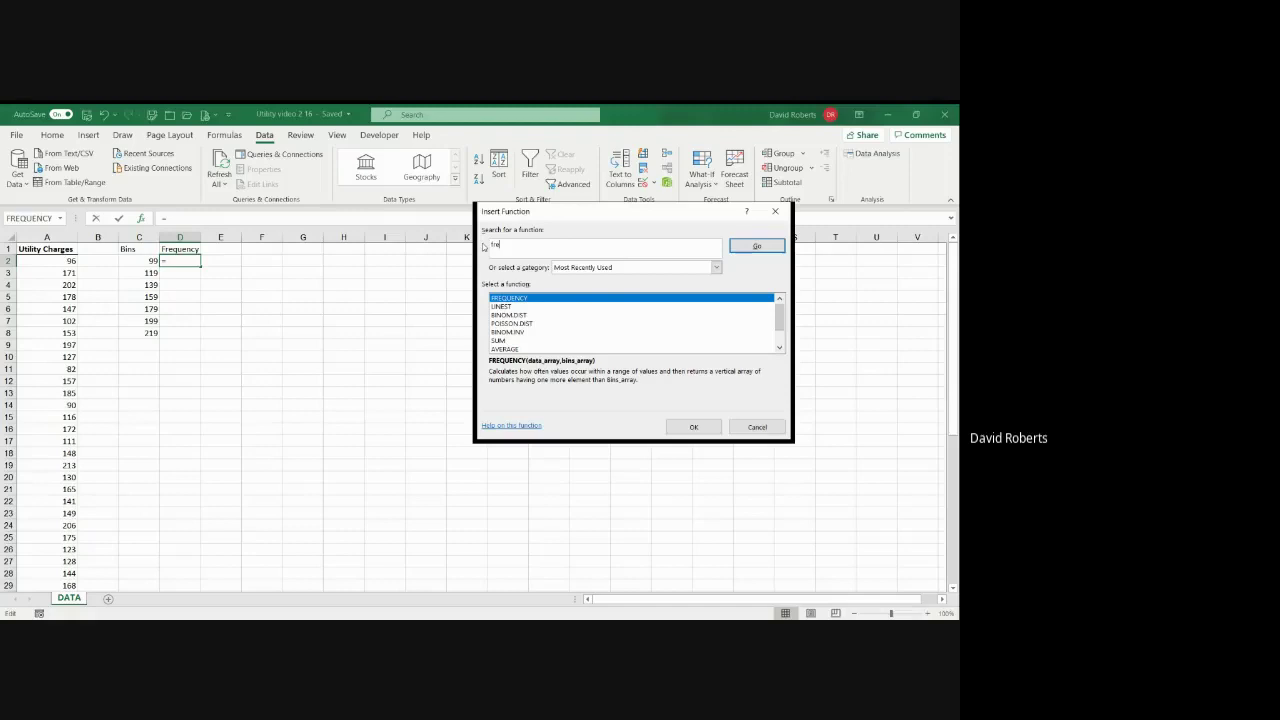
pyautogui.write('quency')
pyautogui.press('Return')
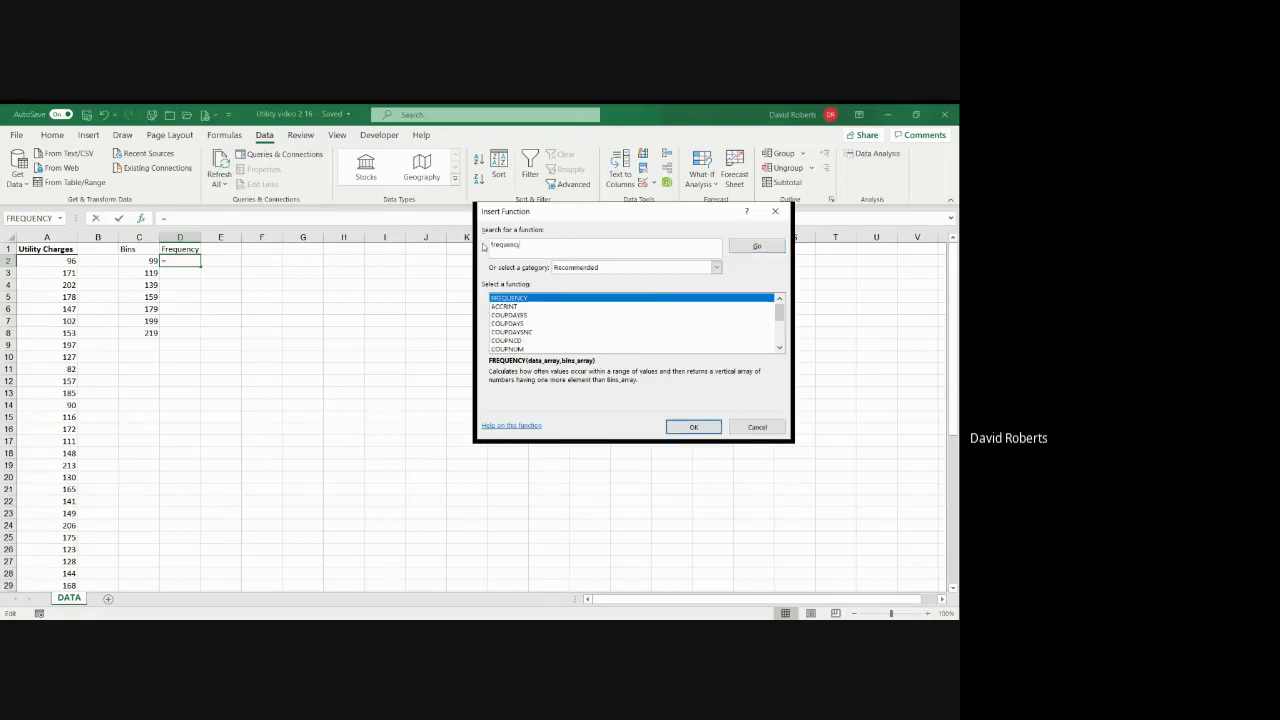
pyautogui.click(690, 427)
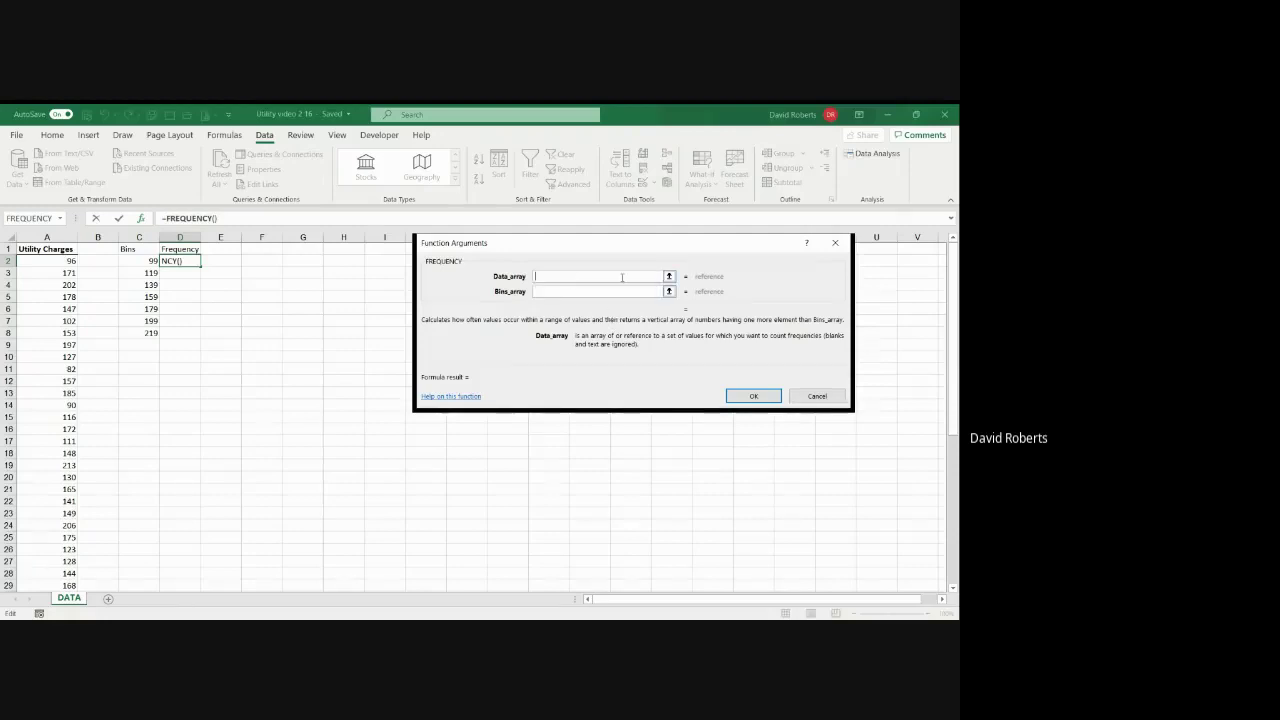
pyautogui.click(816, 396)
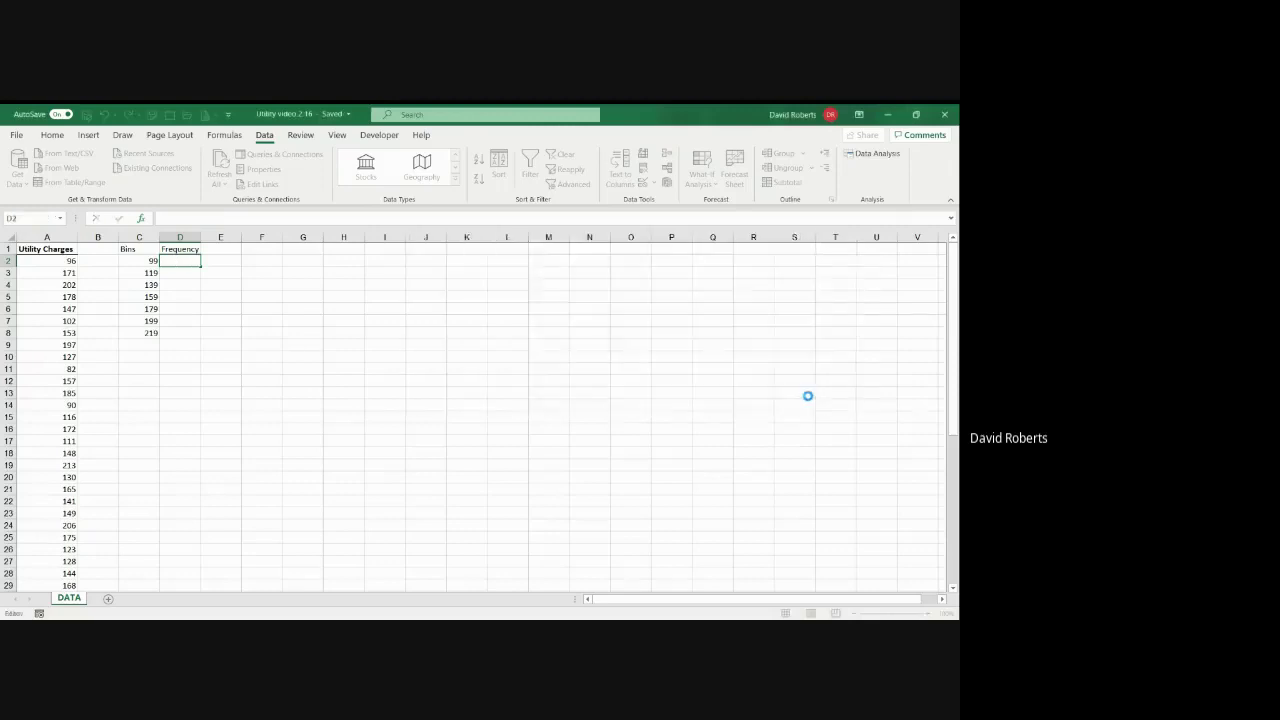
# Sort the Utility Charges in column A from smallest to largest.
pyautogui.click(60, 236)
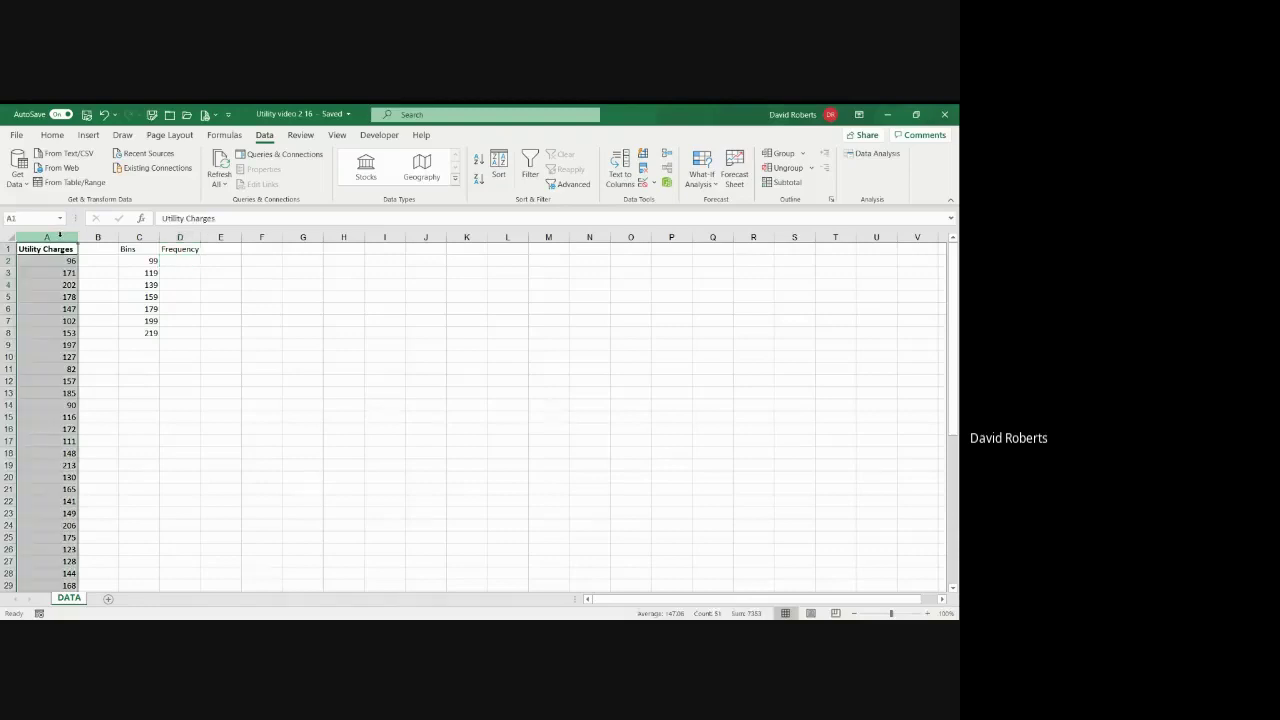
pyautogui.click(53, 136)
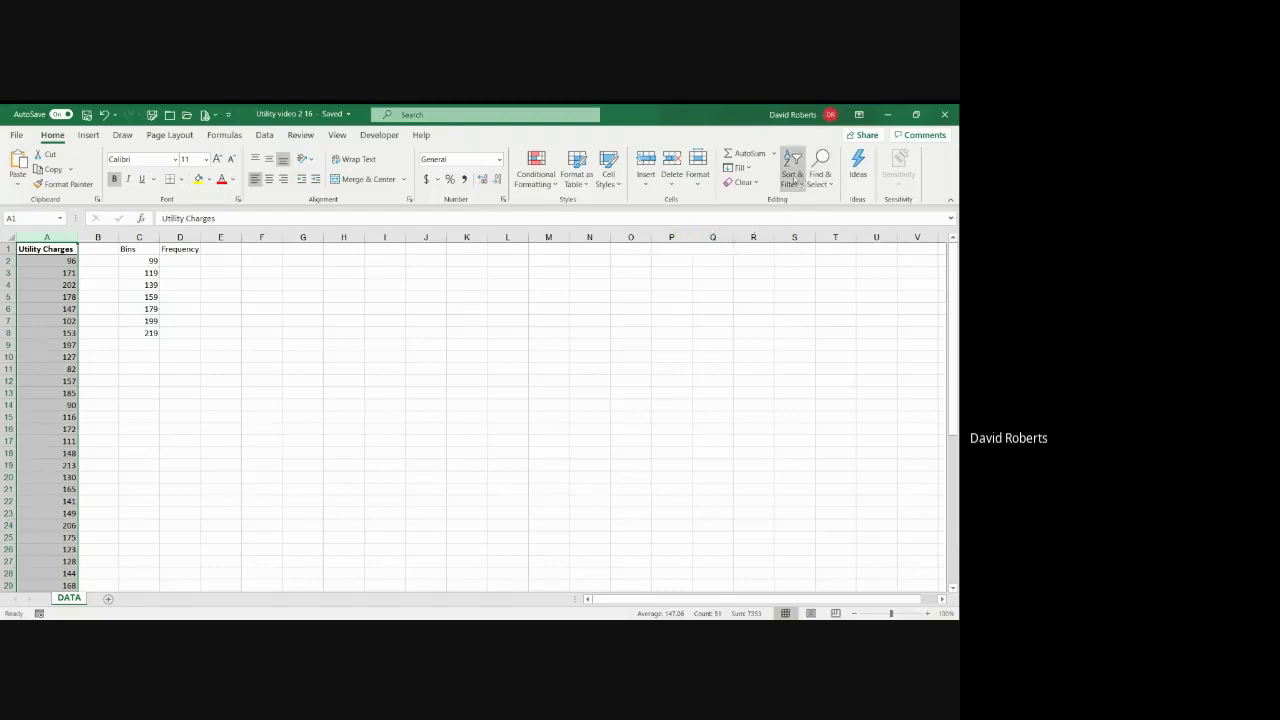
pyautogui.click(793, 178)
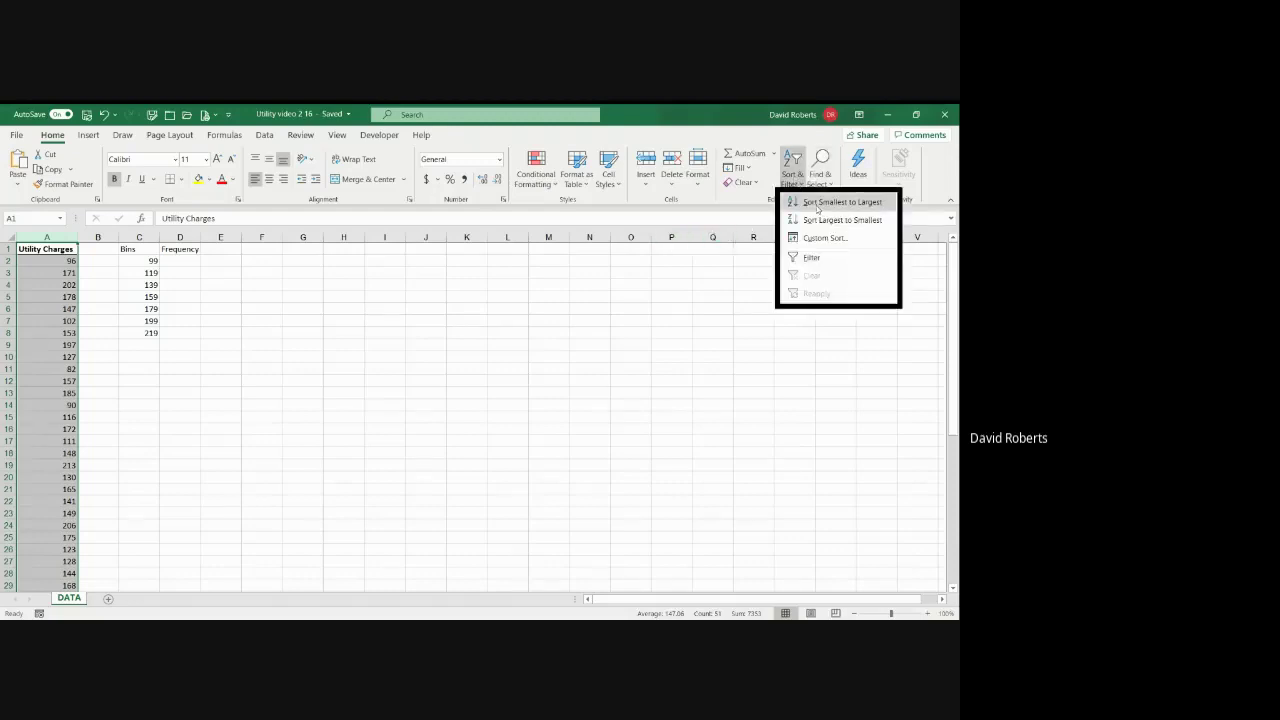
pyautogui.click(817, 205)
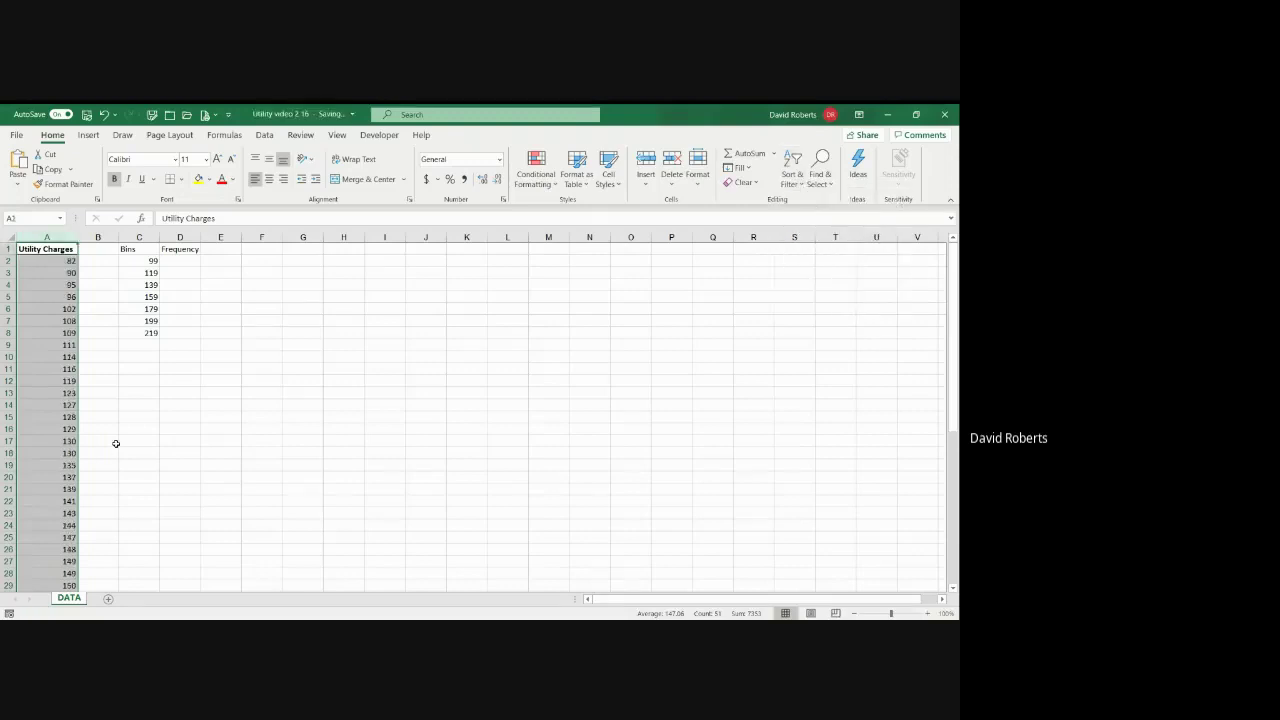
# Insert the FREQUENCY function in D2 with the charges in A2:A51 as its data array.
pyautogui.click(180, 261)
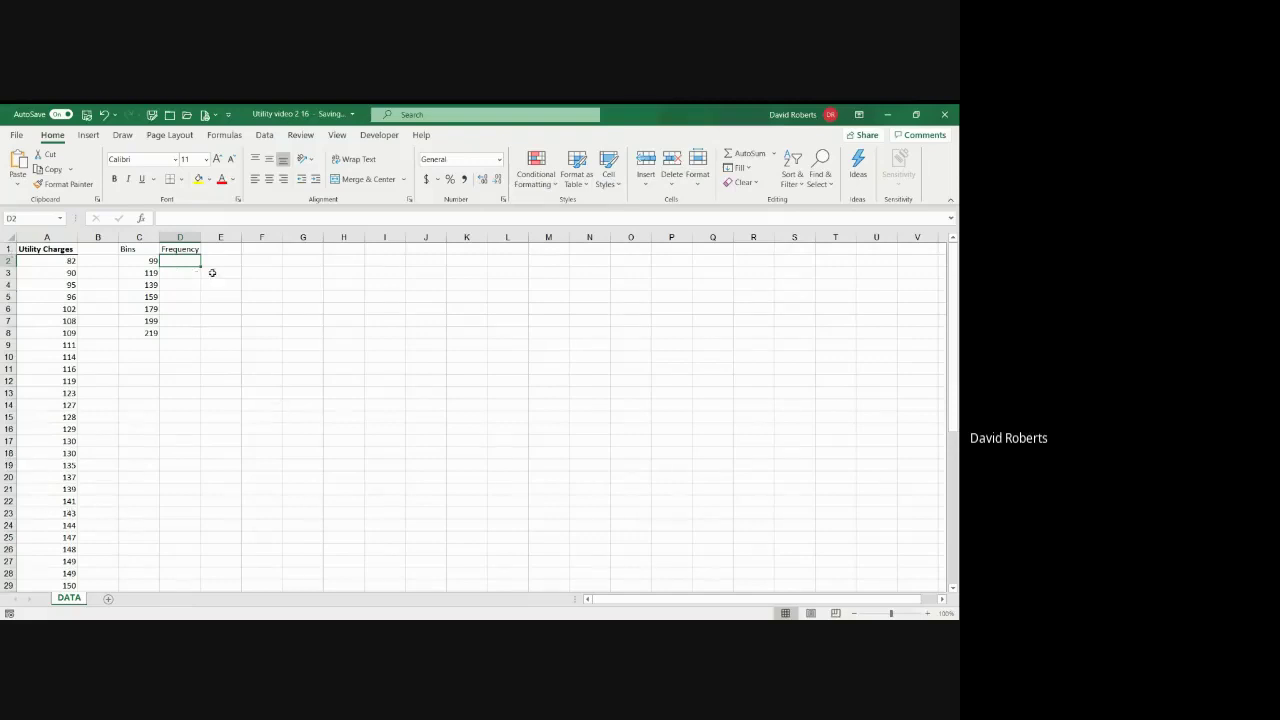
pyautogui.click(141, 218)
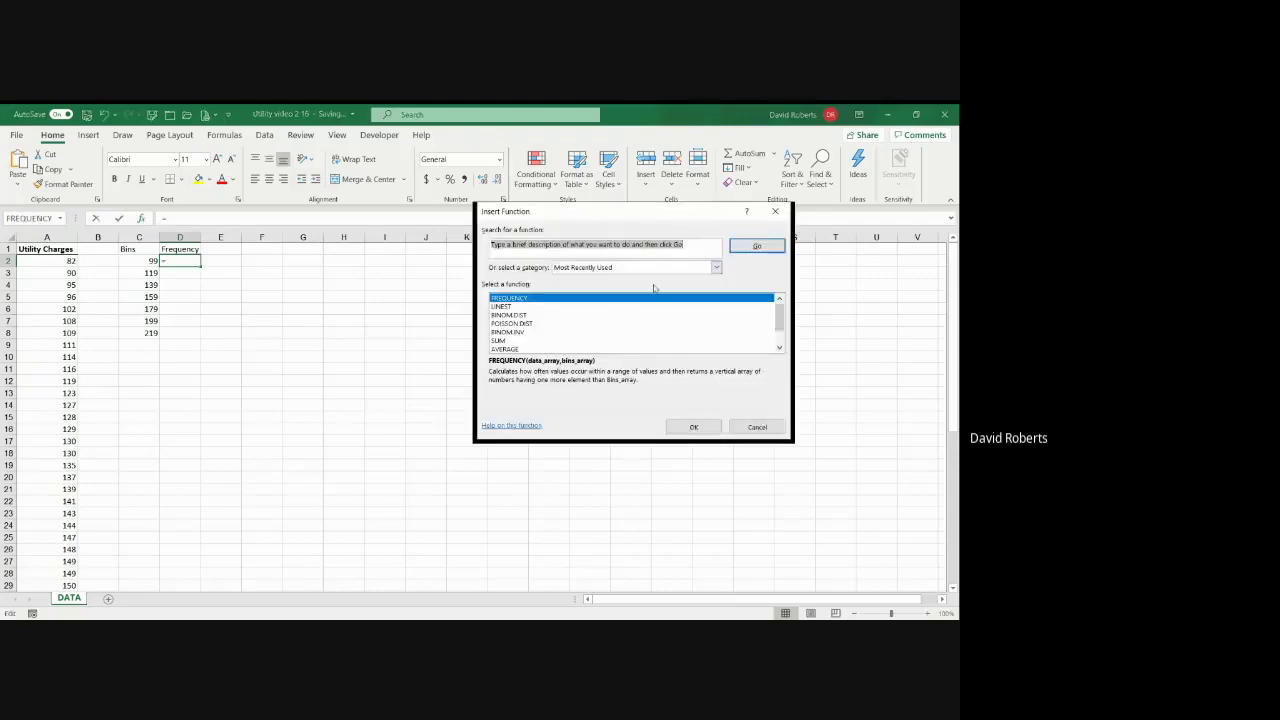
pyautogui.click(696, 428)
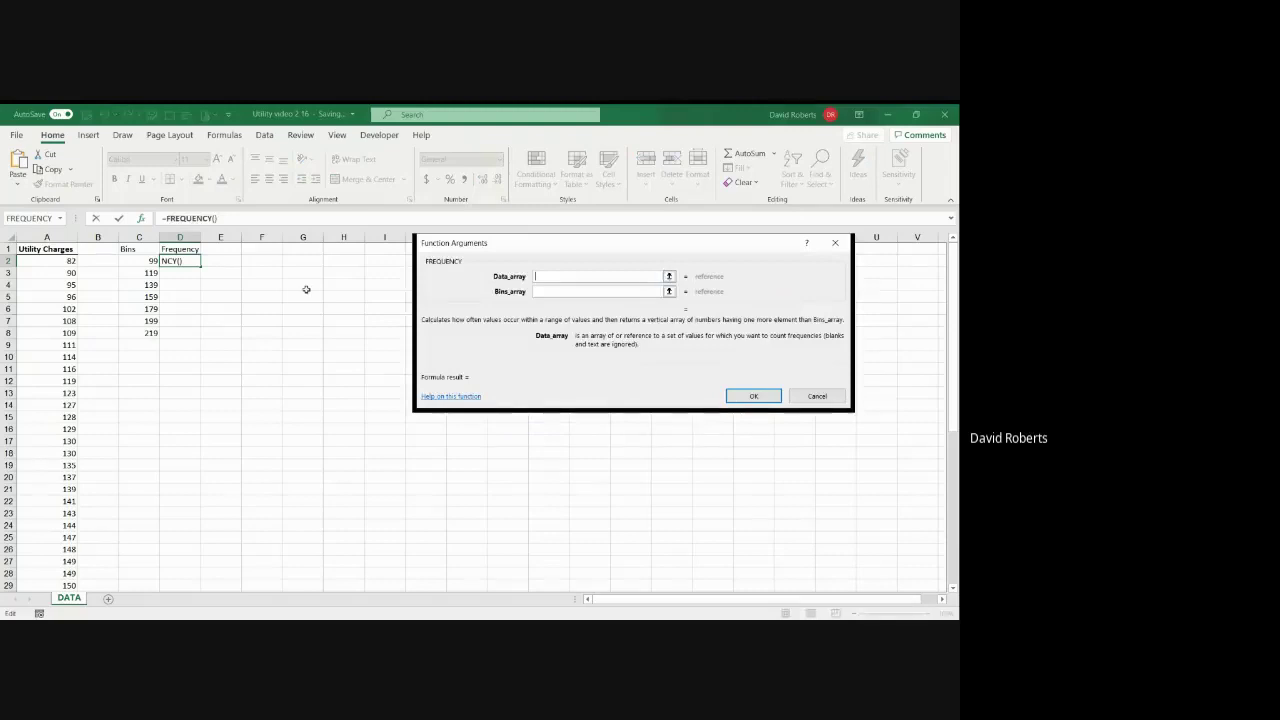
pyautogui.click(66, 260)
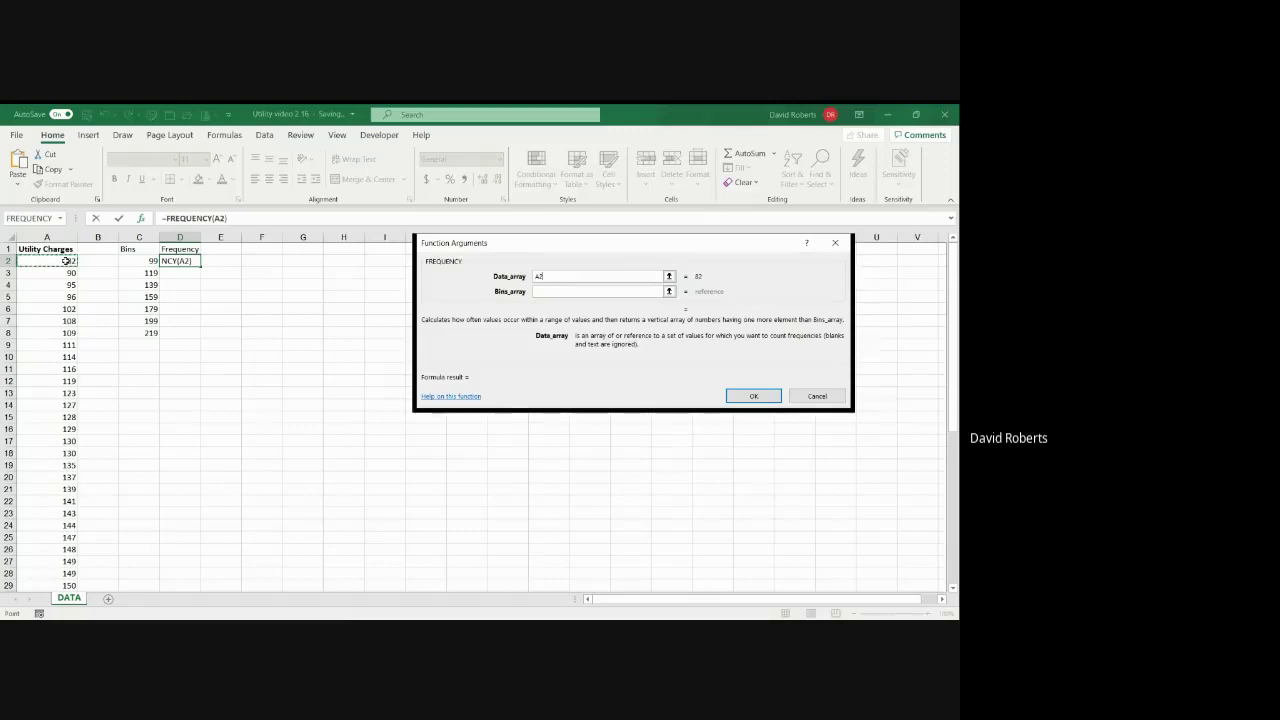
pyautogui.write(':A31')
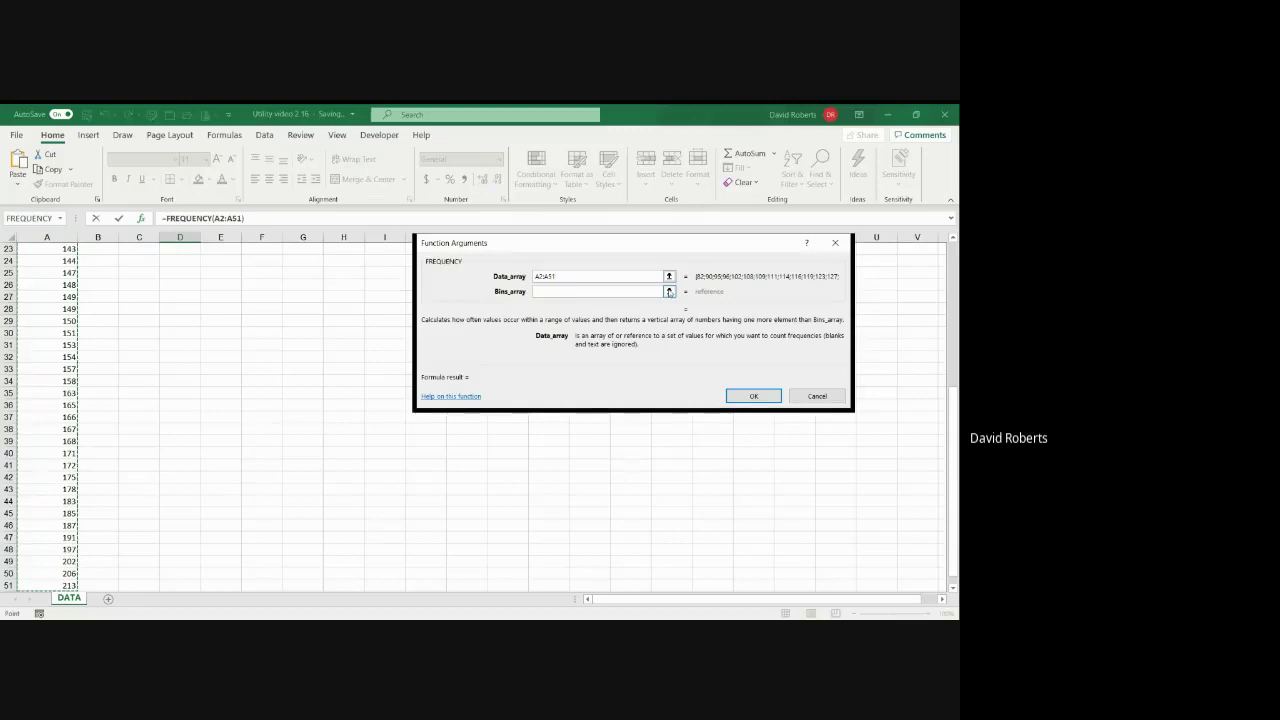
# Set the FREQUENCY function's bins array to C2:C8 and complete the formula.
pyautogui.click(669, 291)
pyautogui.scroll(4, 232, 377)
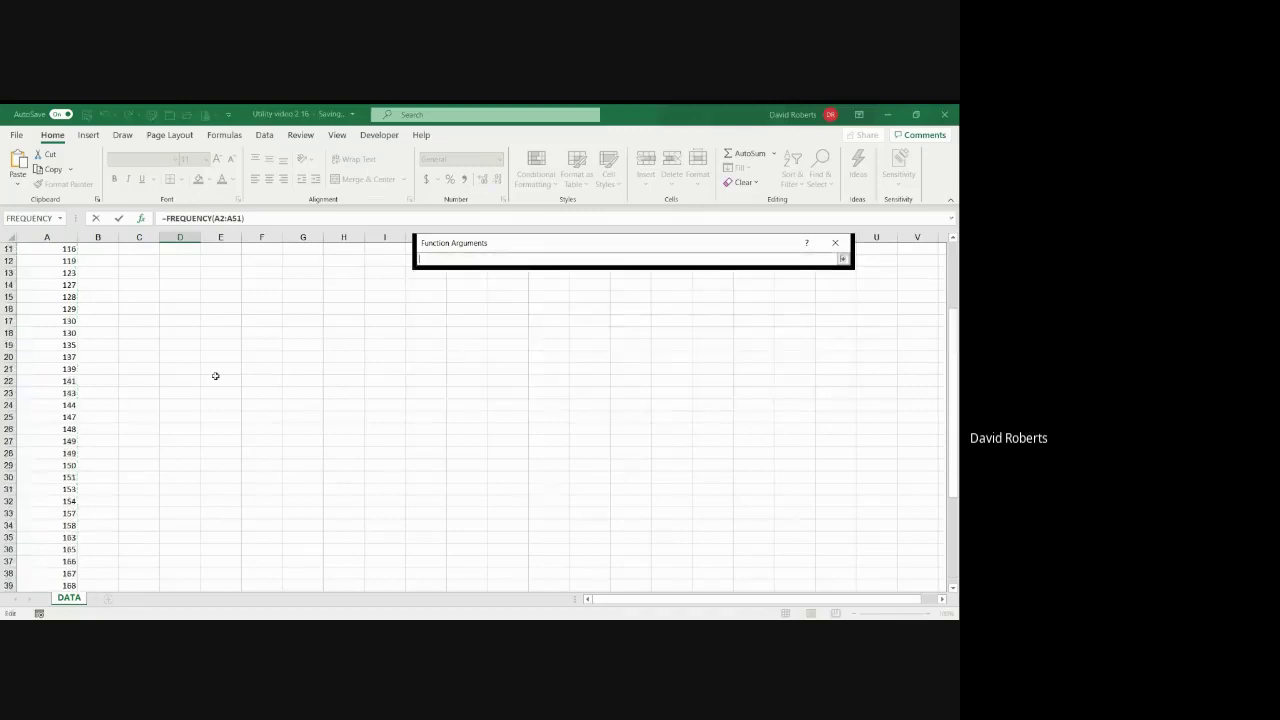
pyautogui.scroll(4, 215, 376)
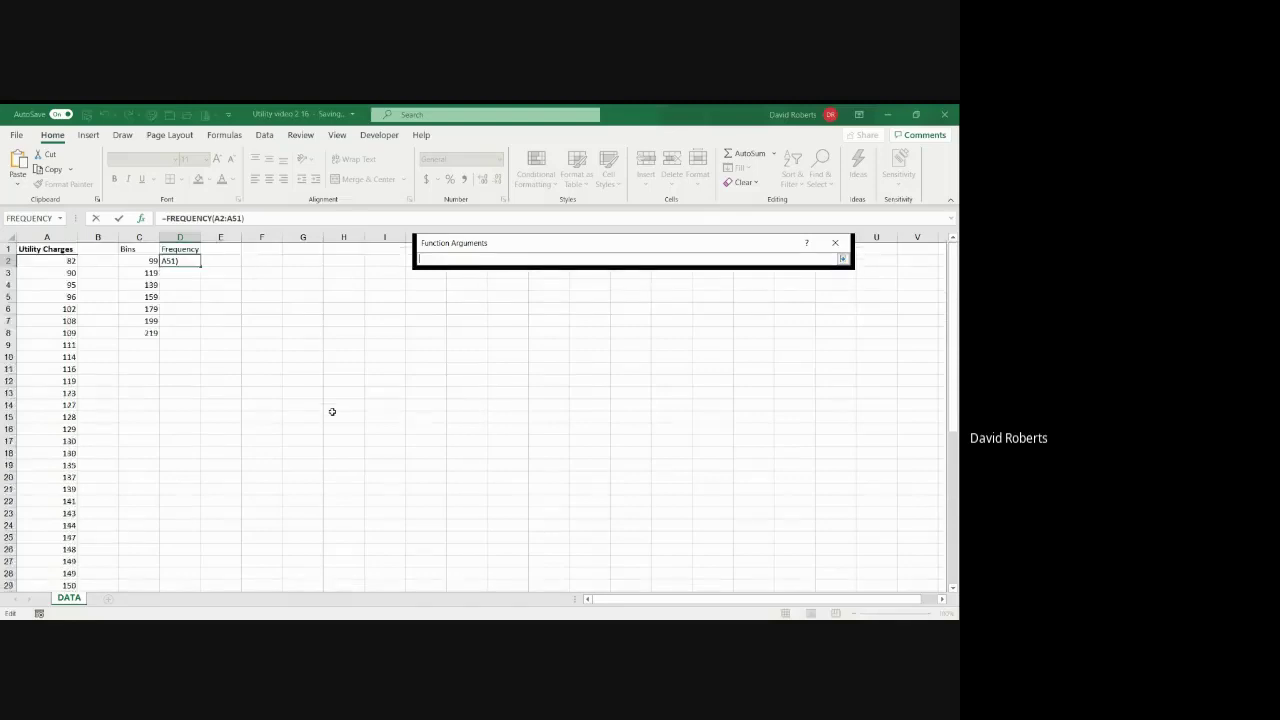
pyautogui.moveTo(148, 261); pyautogui.dragTo(155, 331)
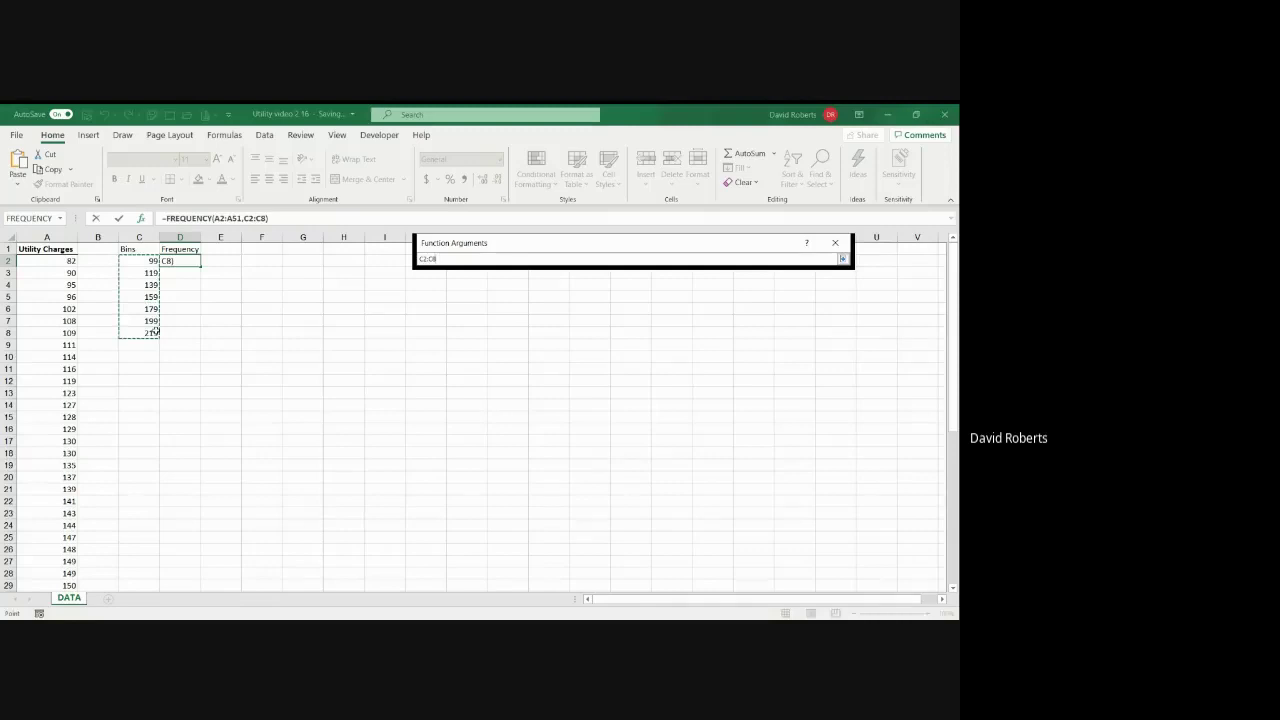
pyautogui.click(843, 259)
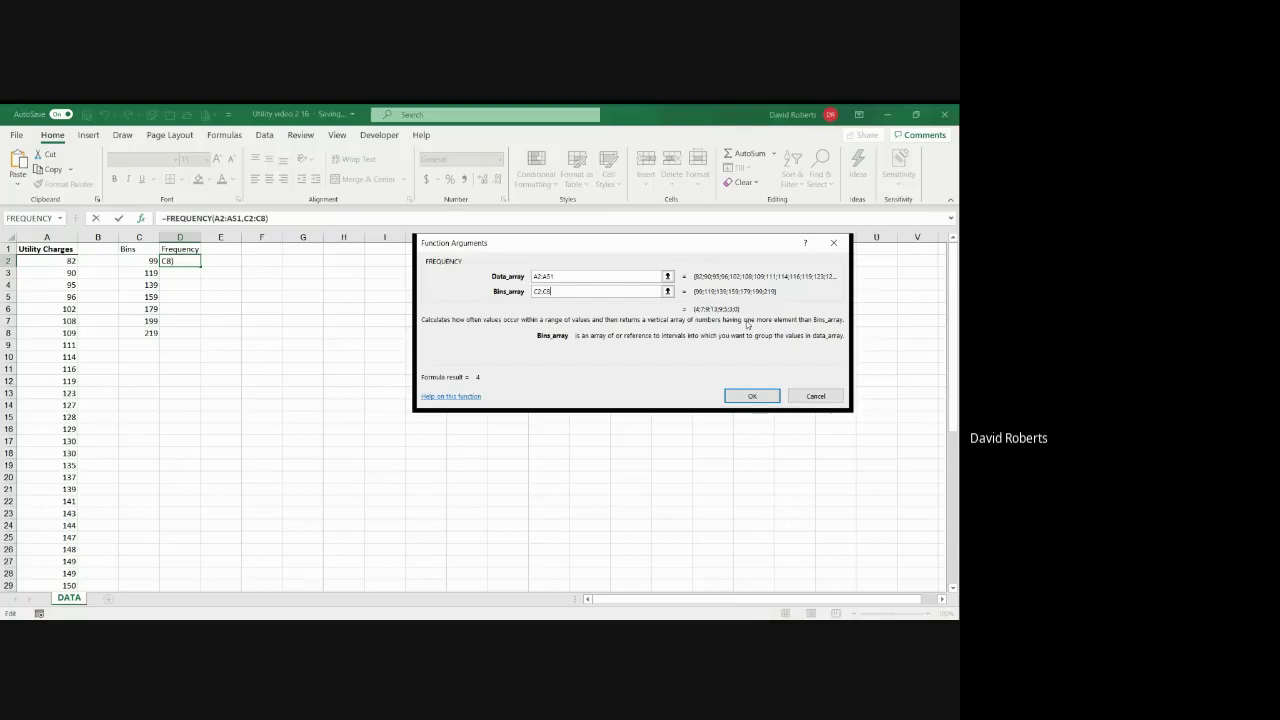
pyautogui.click(751, 396)
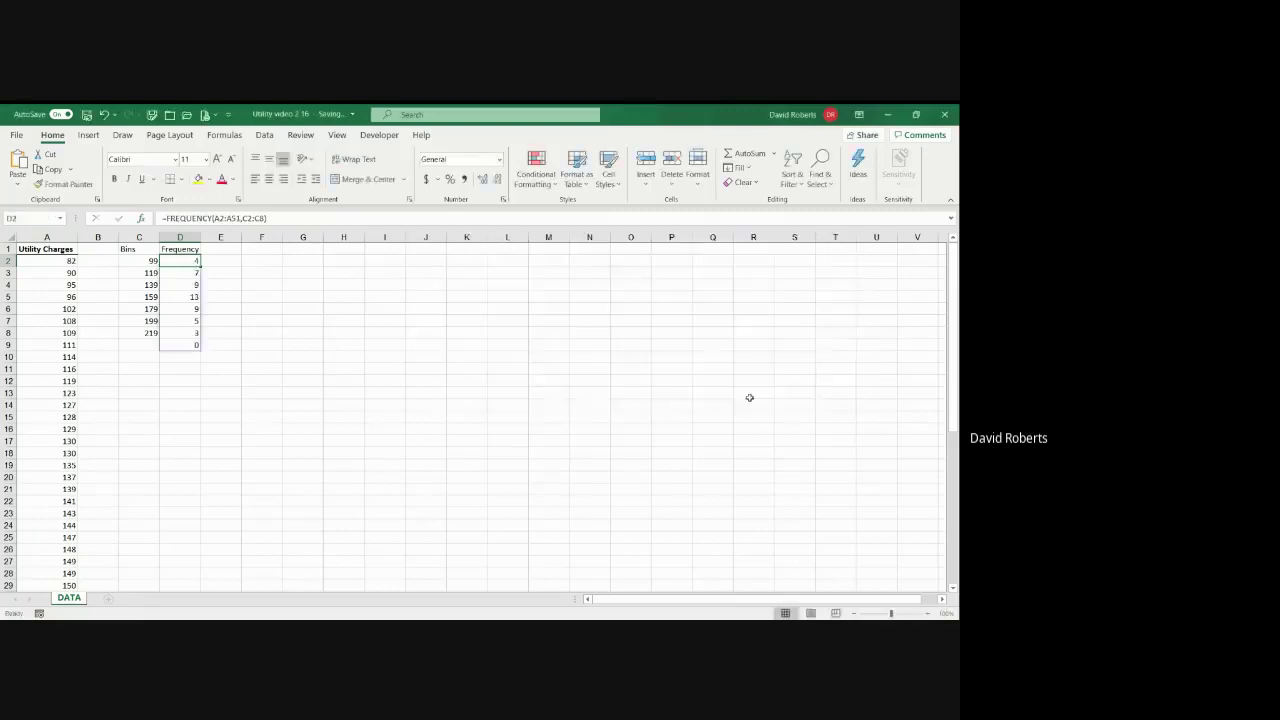
pyautogui.click(178, 346)
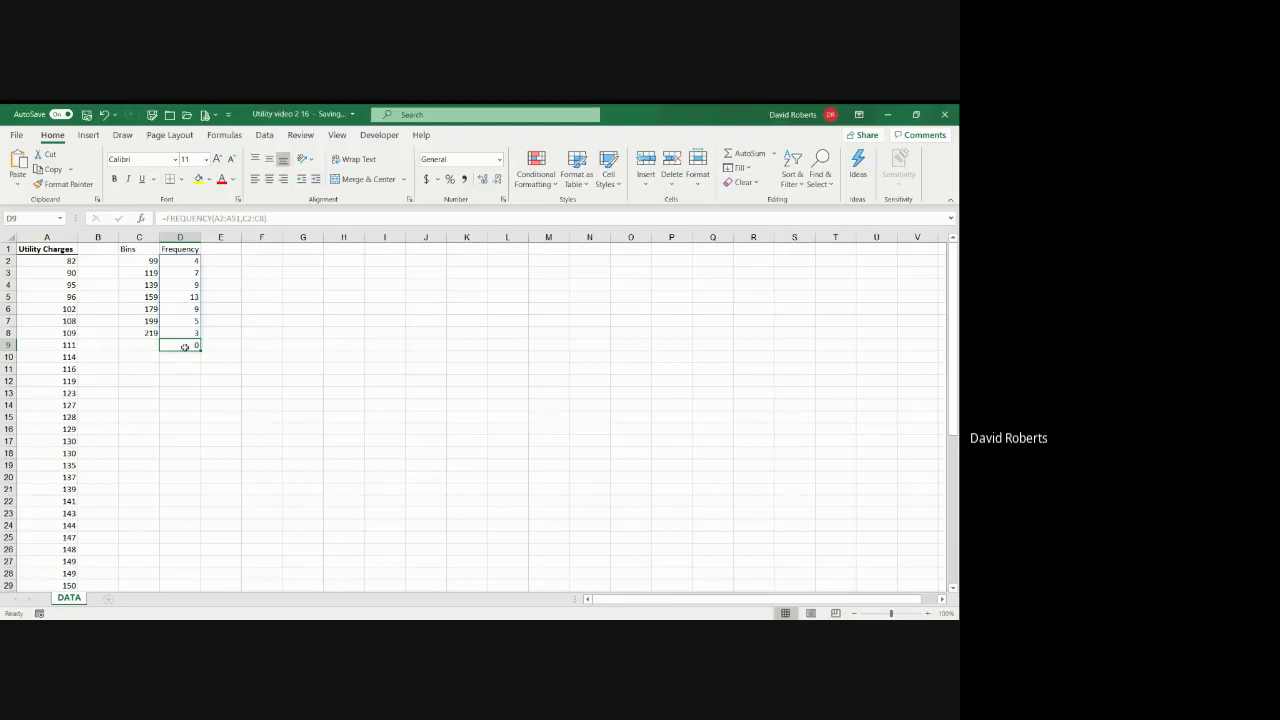
# Try to delete the extra frequency result in D9, below the last bin.
pyautogui.press('BackSpace')
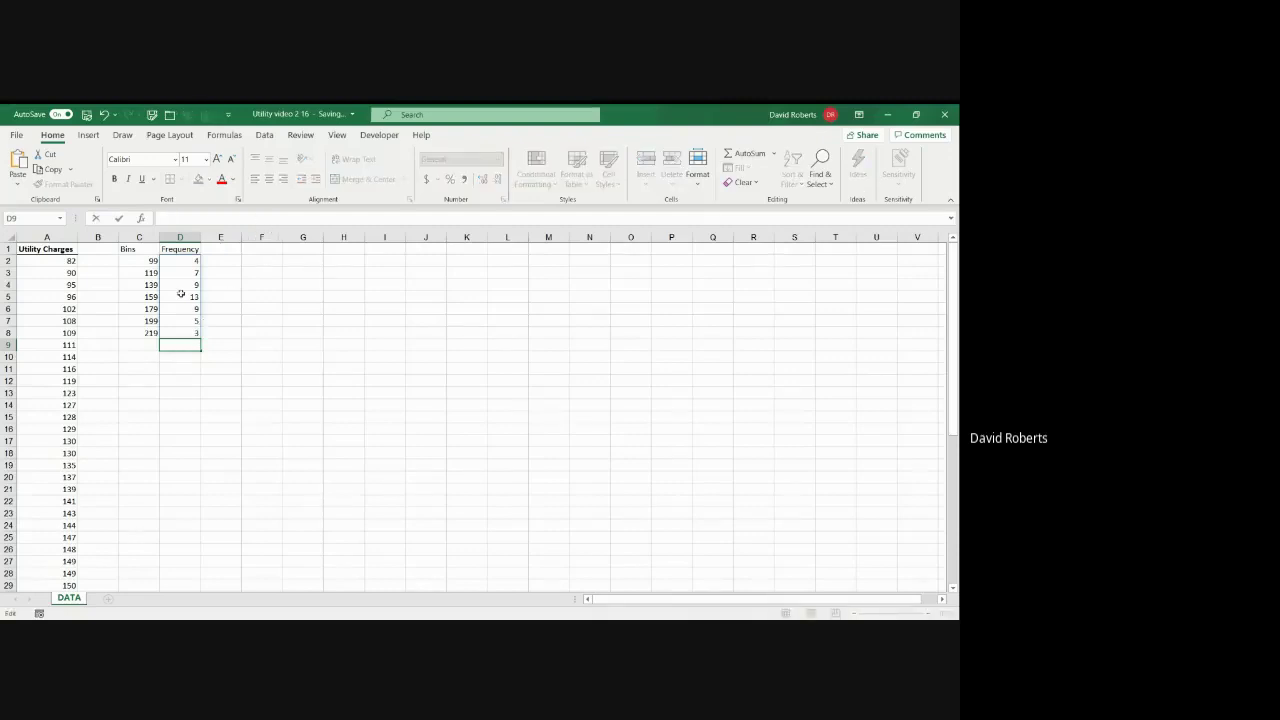
pyautogui.click(184, 260)
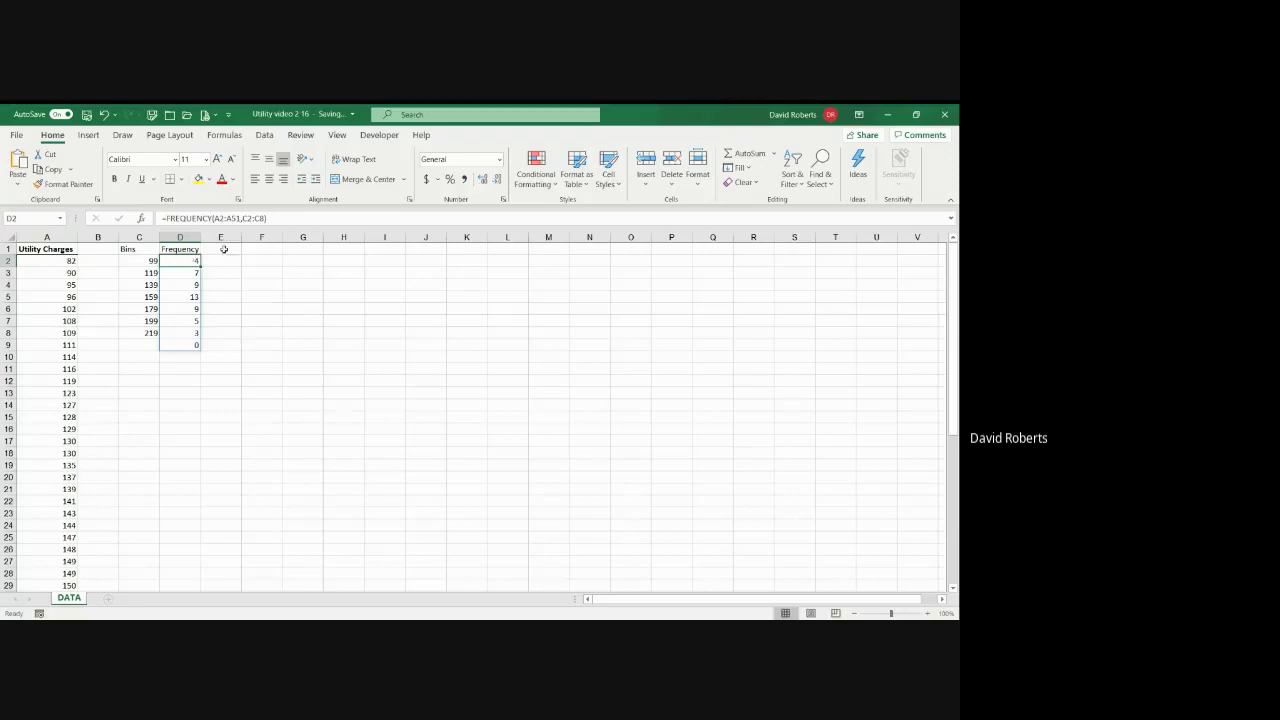
pyautogui.click(185, 346)
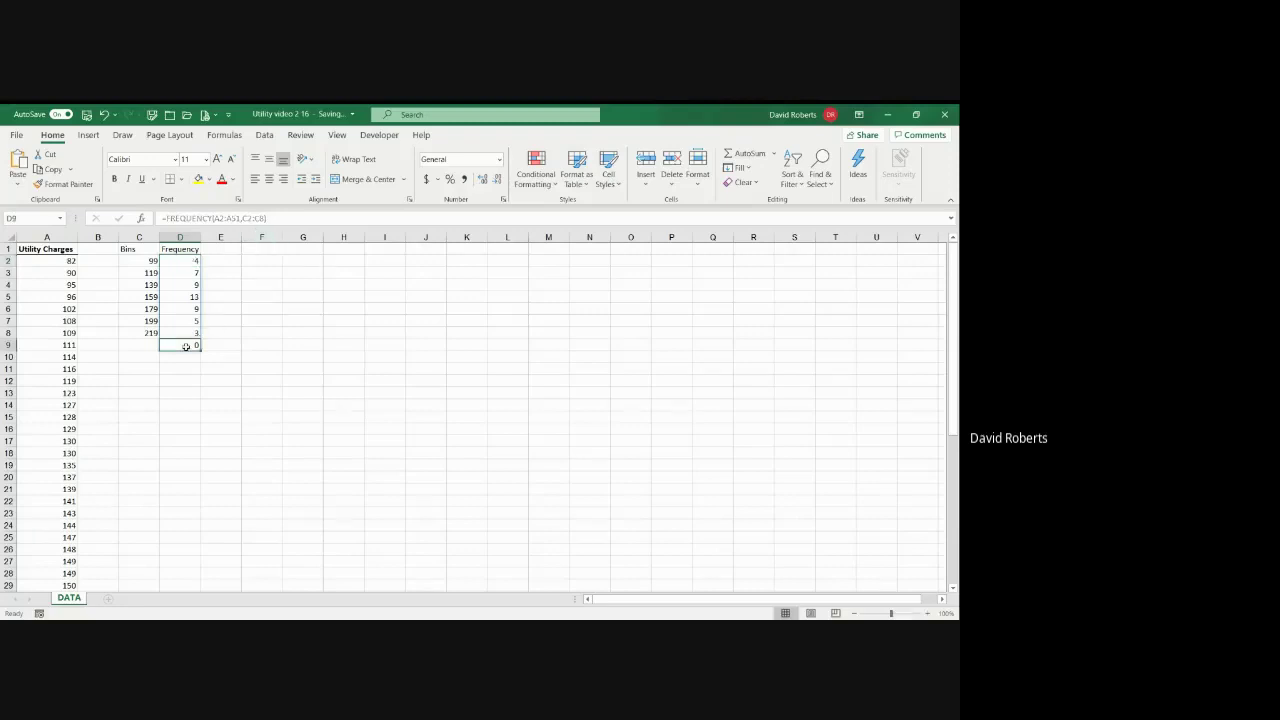
pyautogui.press('BackSpace')
pyautogui.press('Escape')
pyautogui.click(184, 260)
pyautogui.click(178, 346)
pyautogui.press('Down')
pyautogui.click(193, 345)
pyautogui.click(258, 219)
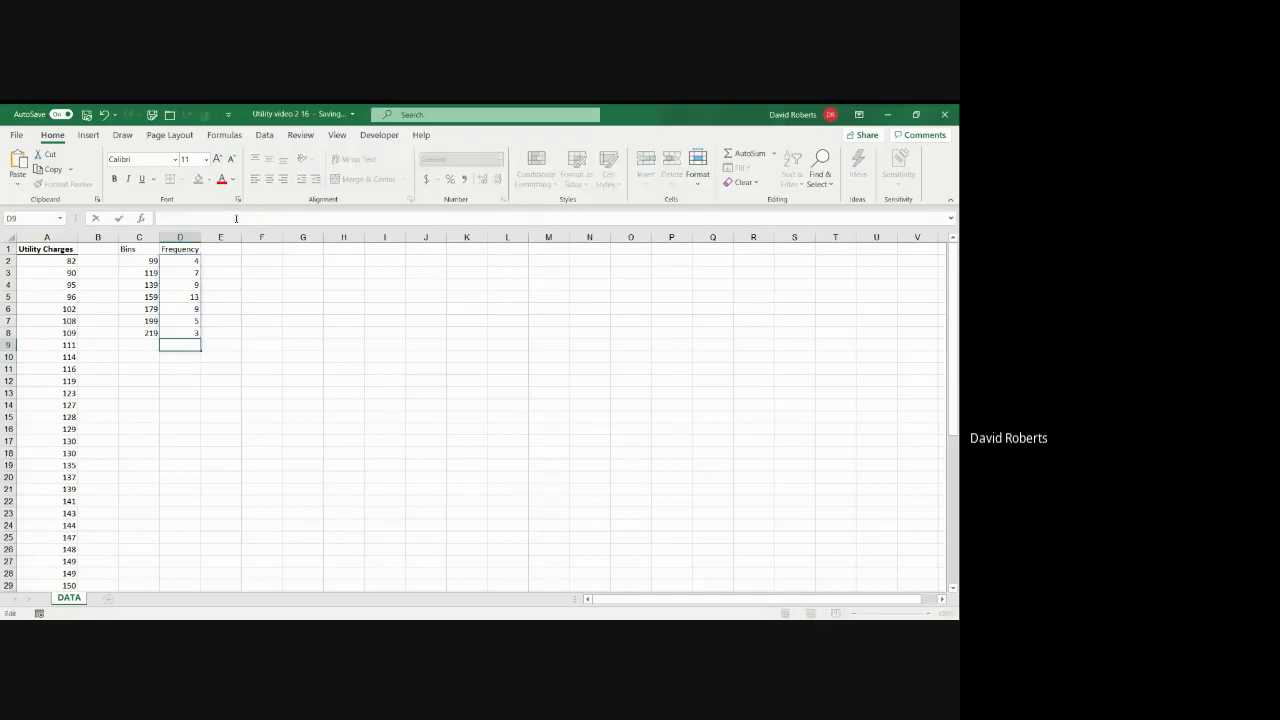
# Change the bins array of the FREQUENCY formula in D2 to C2:C7.
pyautogui.click(184, 262)
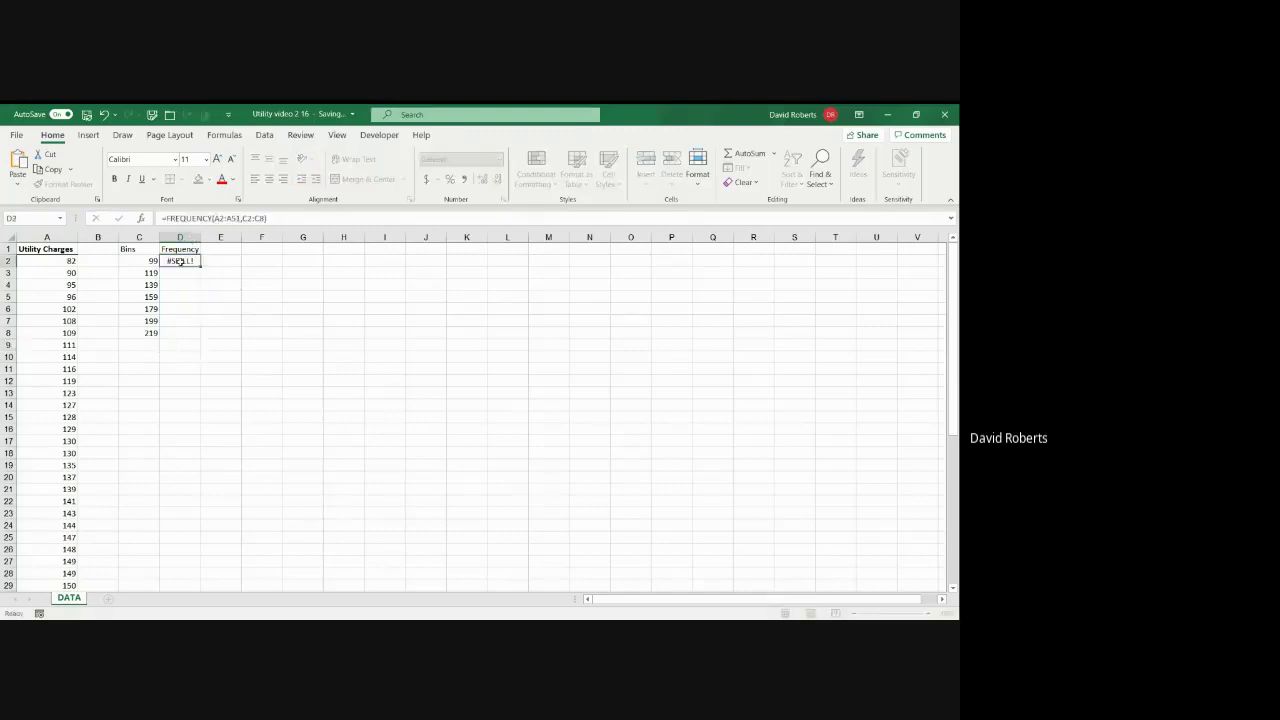
pyautogui.click(261, 218)
pyautogui.press('BackSpace')
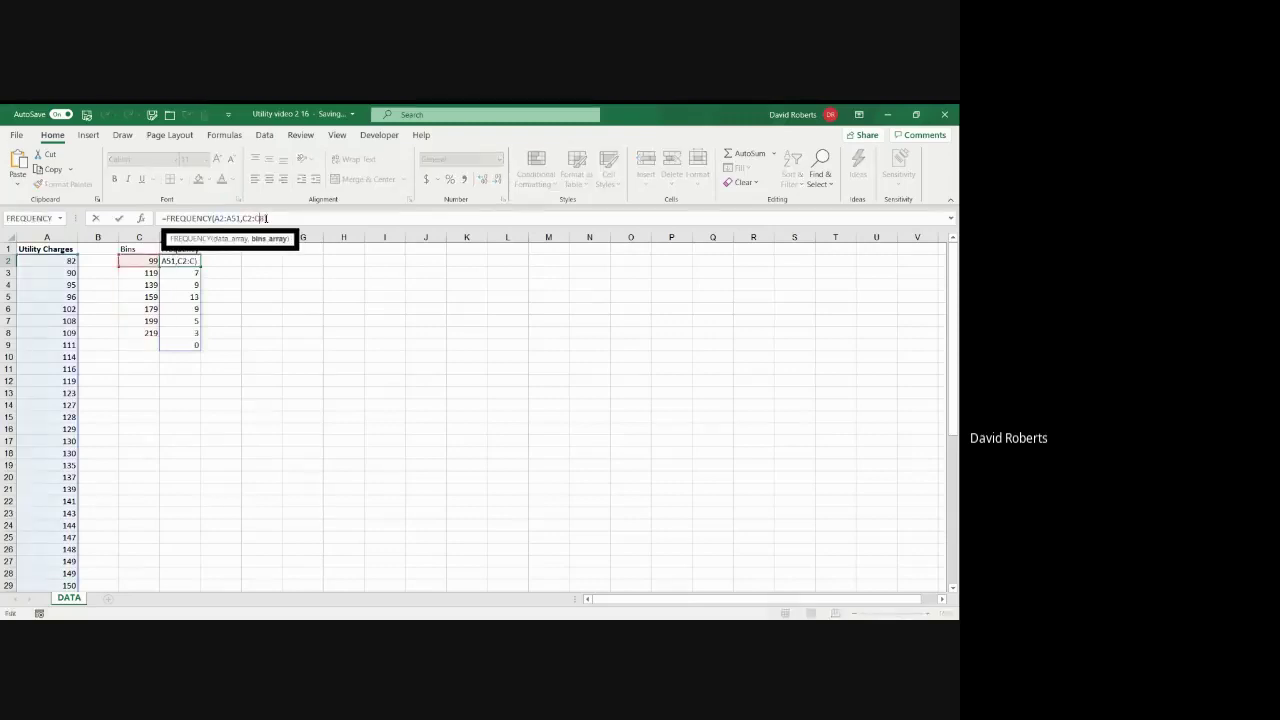
pyautogui.write('7')
pyautogui.press('Return')
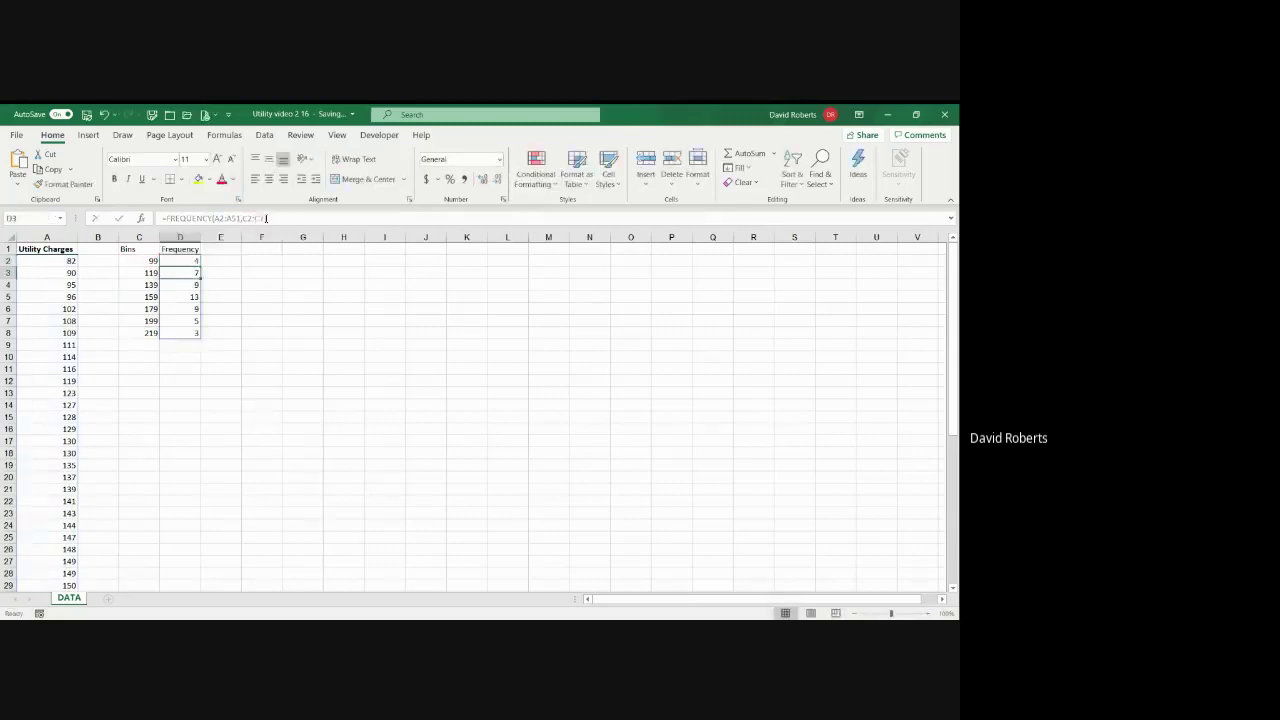
# Enter the label Total in C10 below the bins.
pyautogui.click(150, 358)
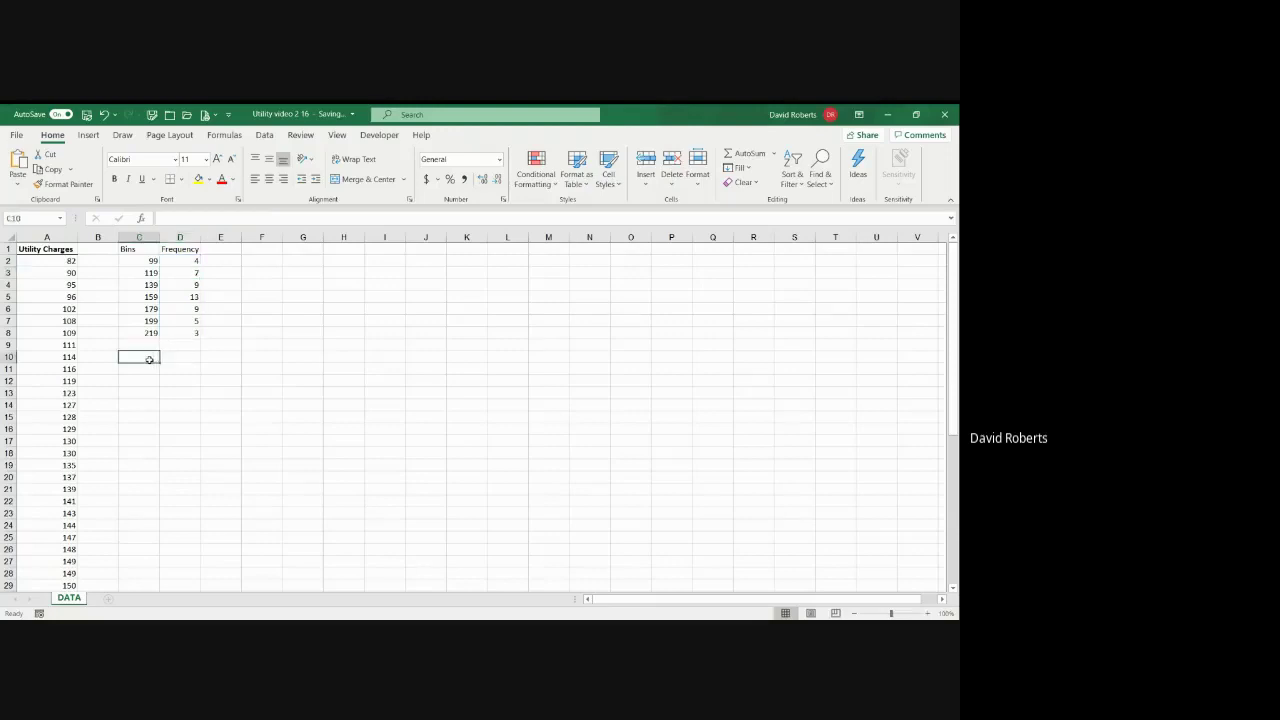
pyautogui.write('Tota')
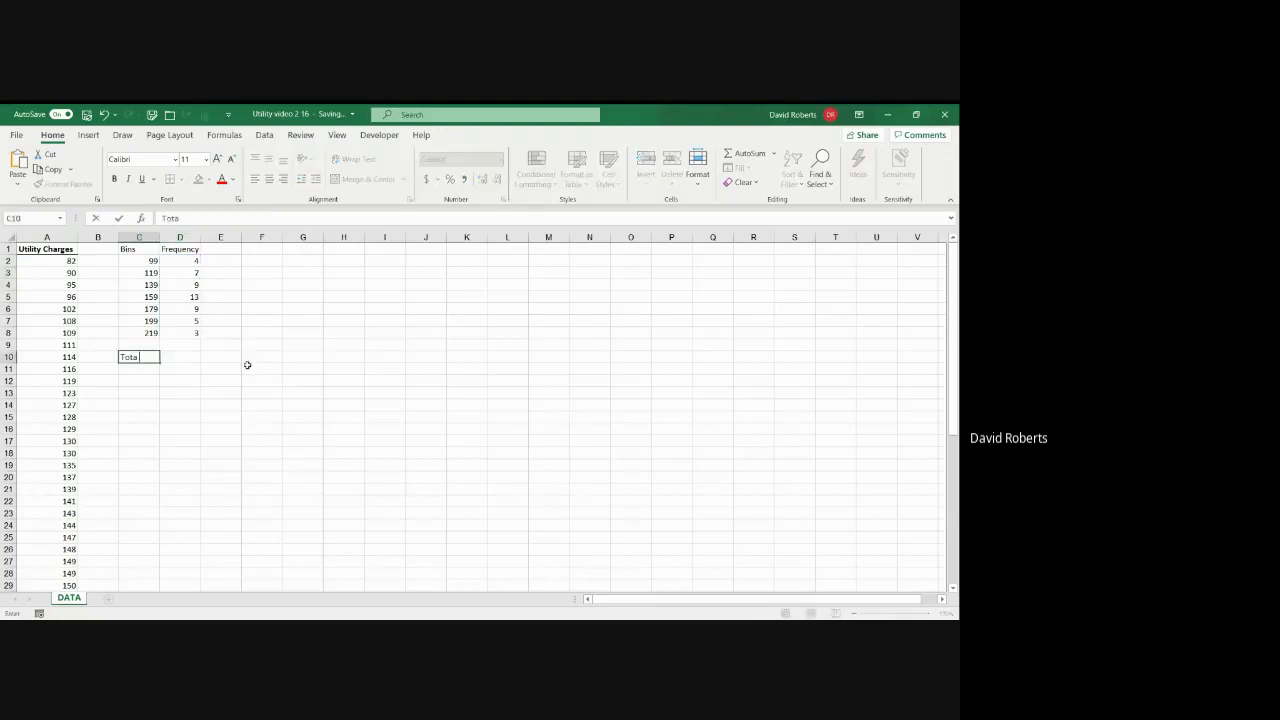
pyautogui.write('l')
pyautogui.press('Tab')
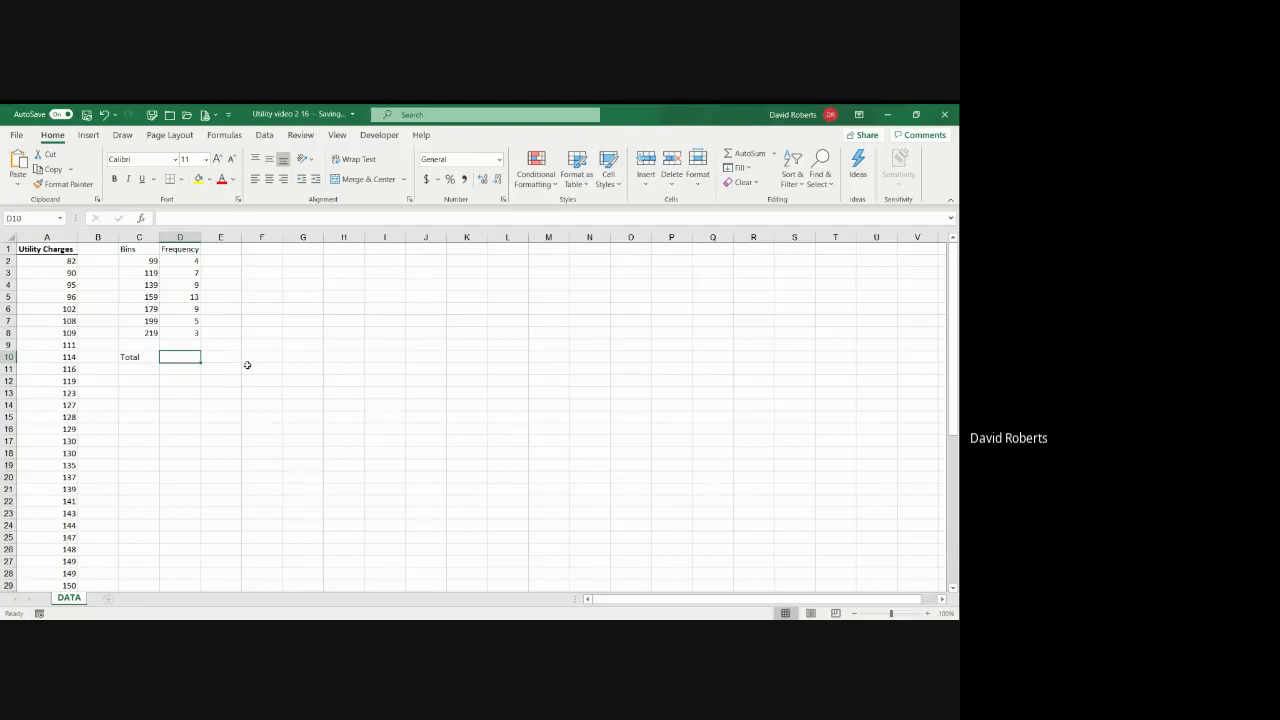
pyautogui.write('=')
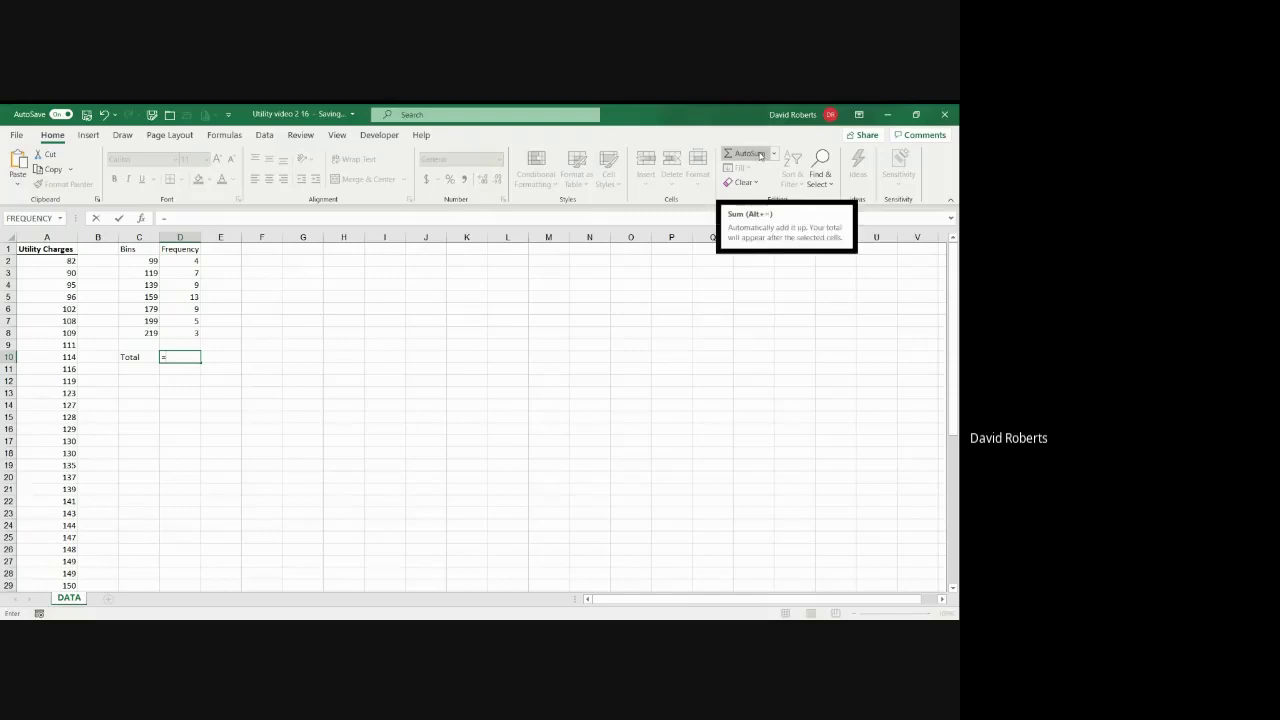
pyautogui.click(760, 155)
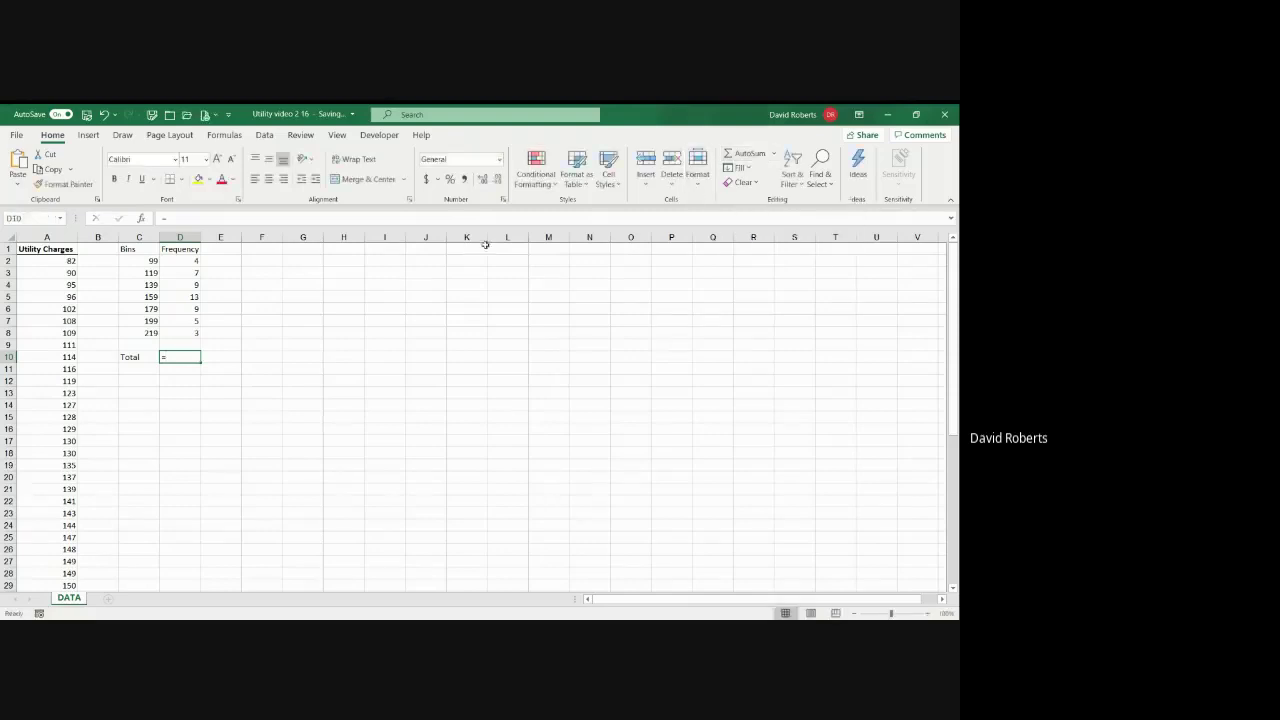
pyautogui.moveTo(183, 261); pyautogui.dragTo(193, 334)
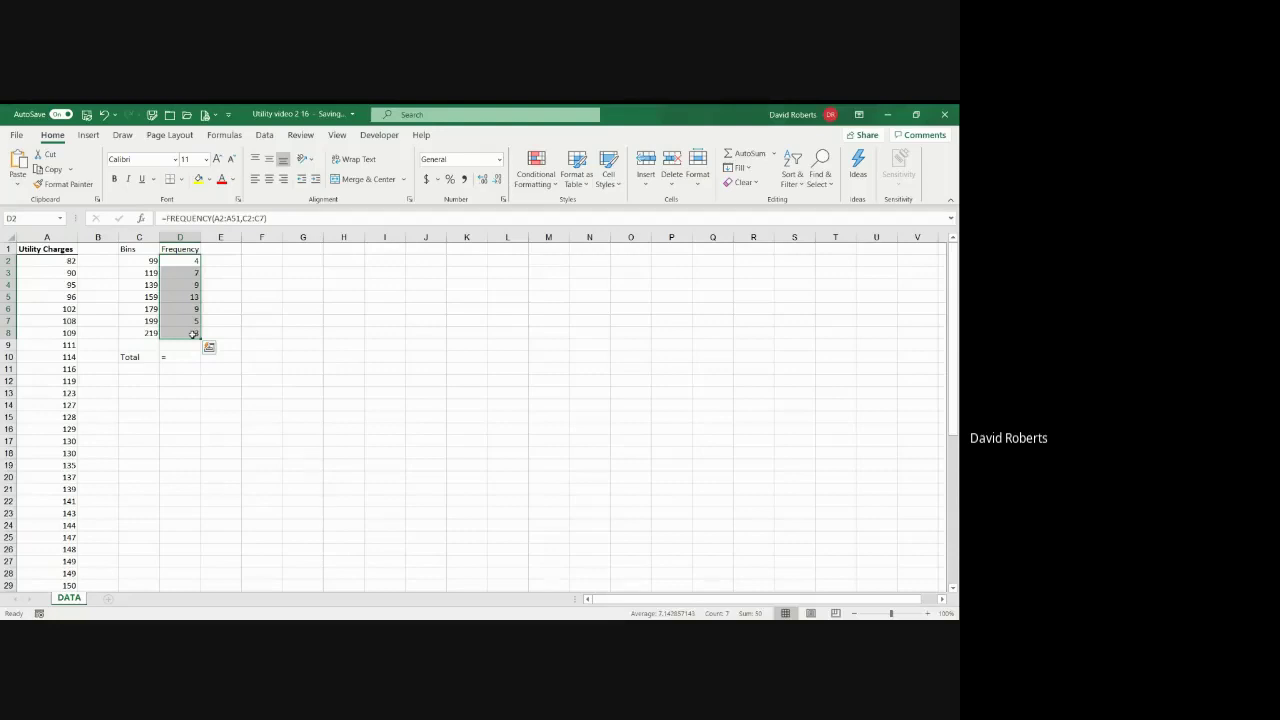
pyautogui.press('F2')
pyautogui.press('Escape')
pyautogui.write(')')
pyautogui.press('Return')
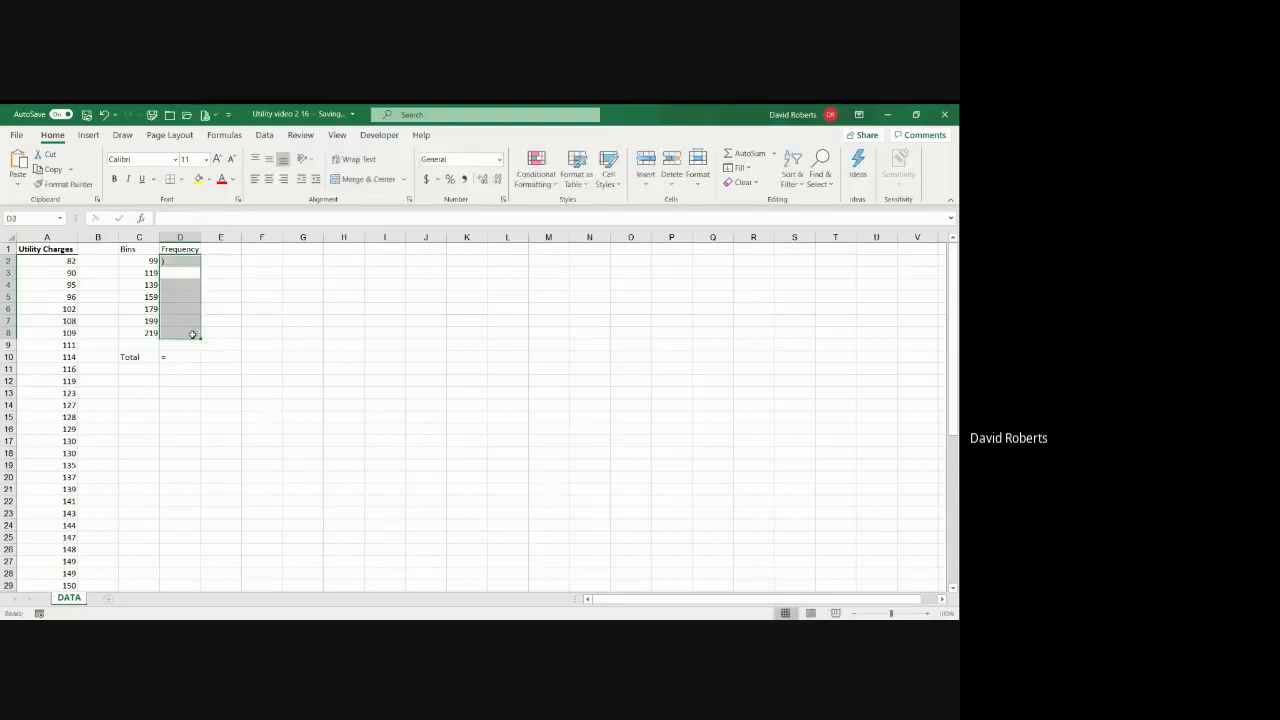
pyautogui.click(104, 115)
pyautogui.click(104, 115)
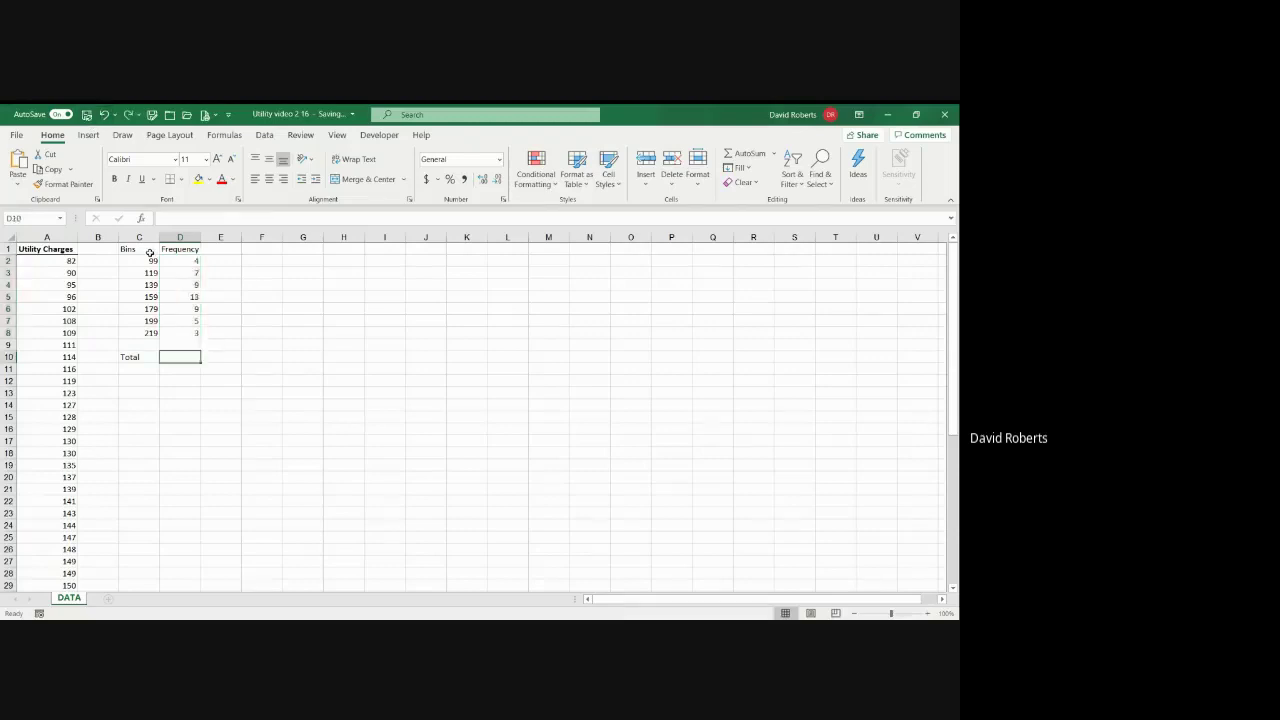
# Total the frequencies in D10 with an automatic sum of D2:D9.
pyautogui.click(736, 159)
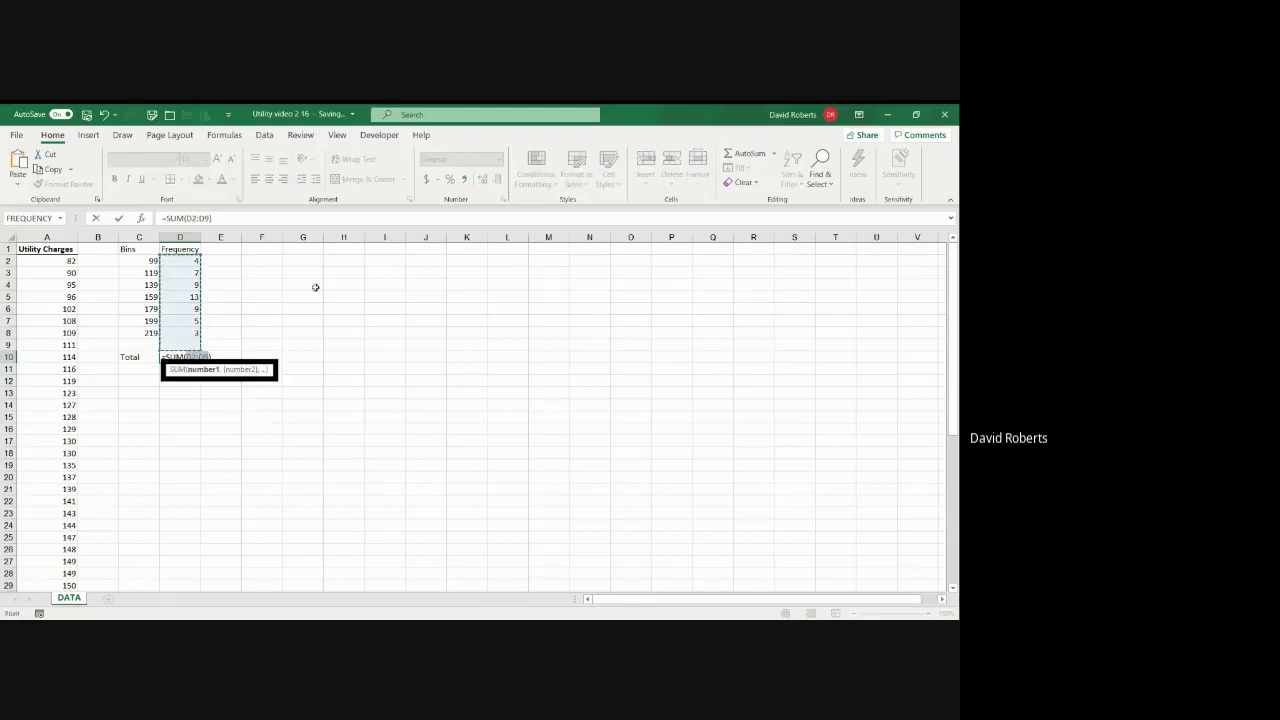
pyautogui.press('Return')
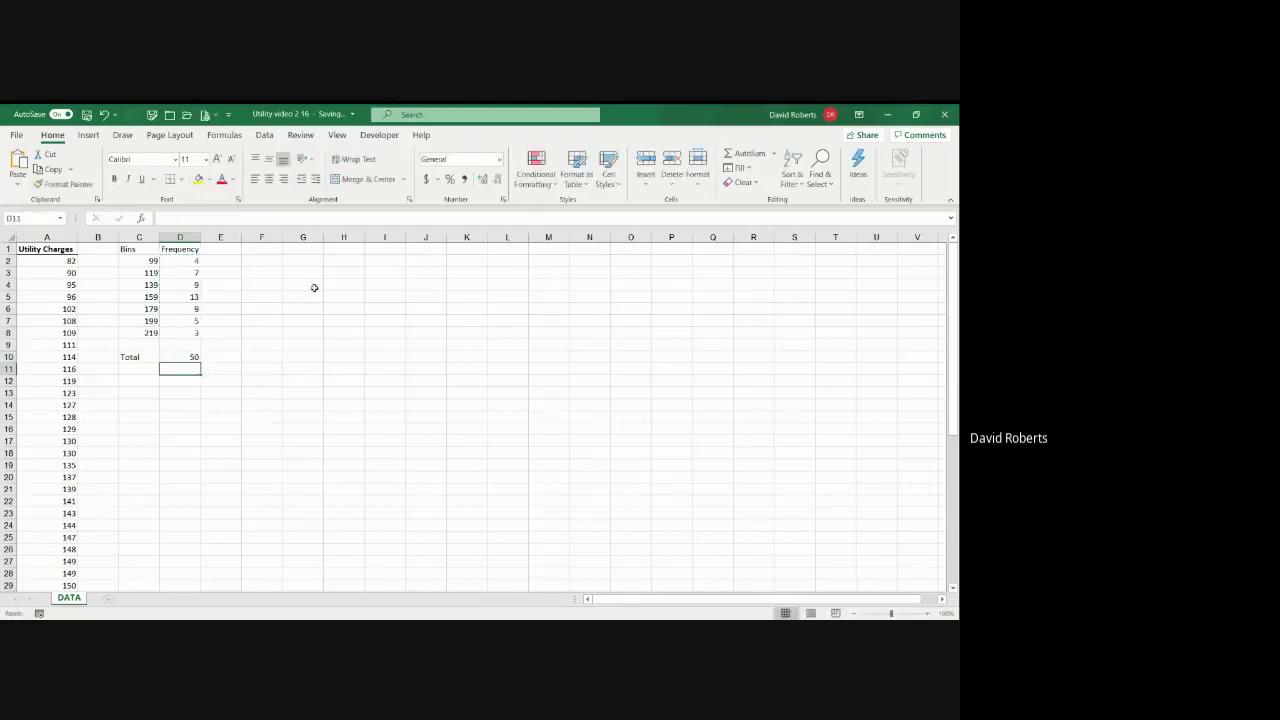
# Enter the heading Percentage in E1 and widen column E to fit it.
pyautogui.click(232, 249)
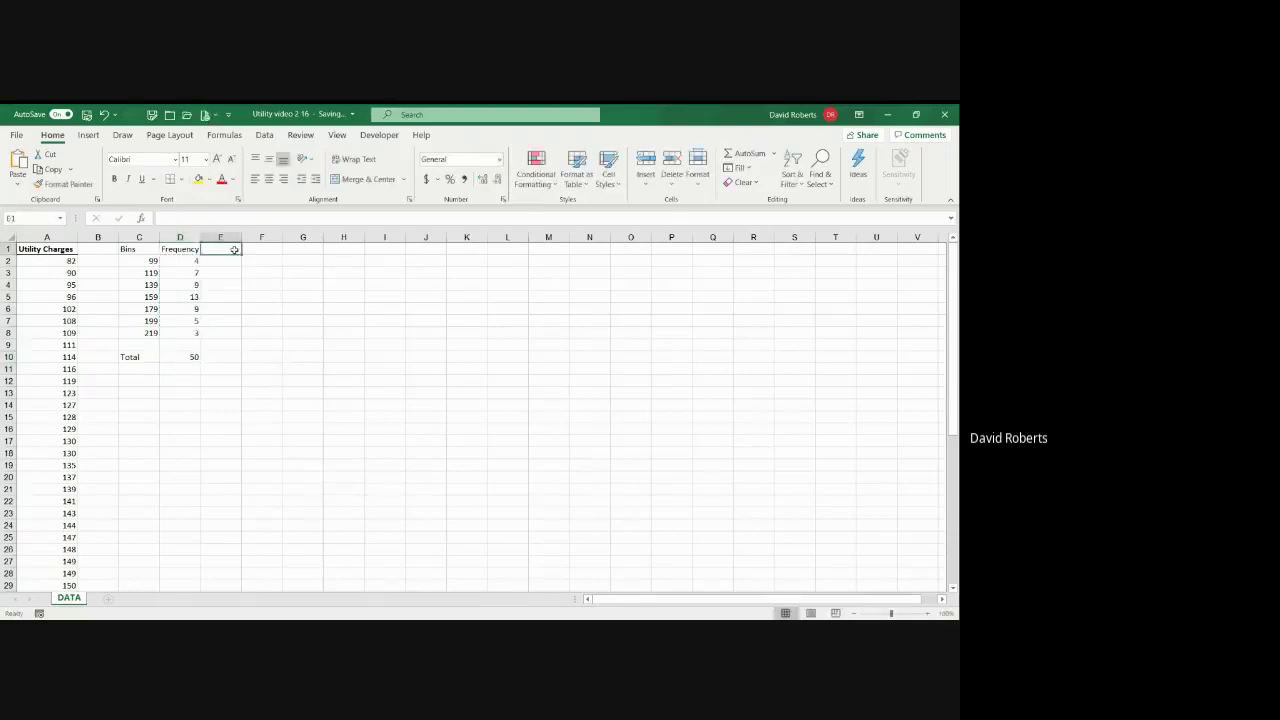
pyautogui.write('Percetnage')
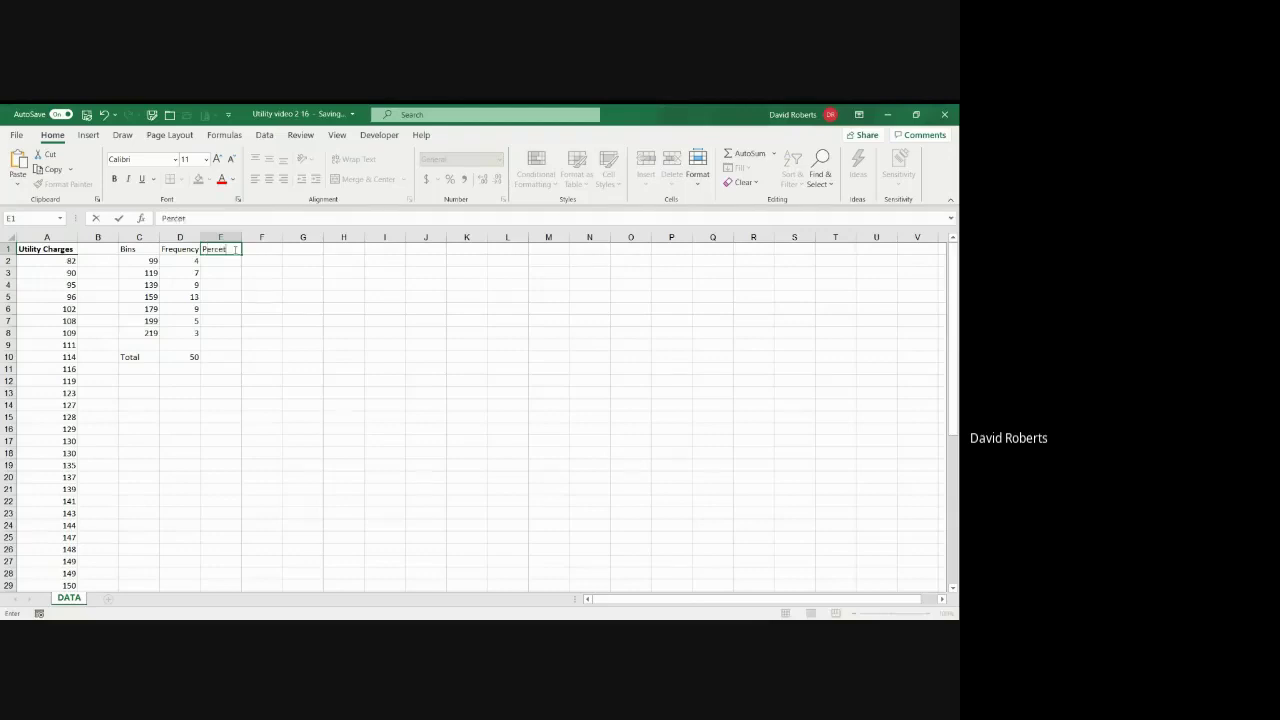
pyautogui.press('BackSpace')
pyautogui.press('BackSpace')
pyautogui.press('BackSpace')
pyautogui.press('BackSpace')
pyautogui.press('BackSpace')
pyautogui.write('ntage')
pyautogui.press('Return')
pyautogui.click(246, 238)
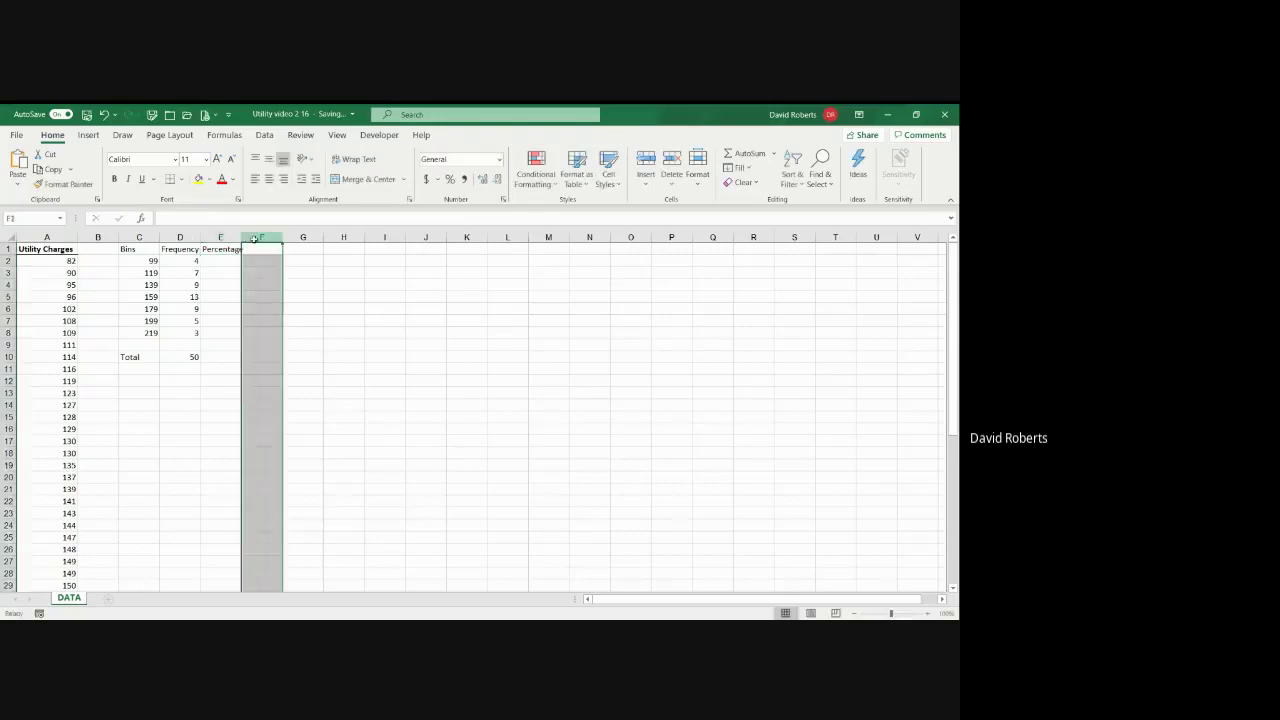
pyautogui.click(236, 237)
pyautogui.moveTo(240, 237); pyautogui.dragTo(271, 237)
# Enter the formula =D2/$D$10 in E2, with an absolute reference to the frequency total.
pyautogui.click(256, 262)
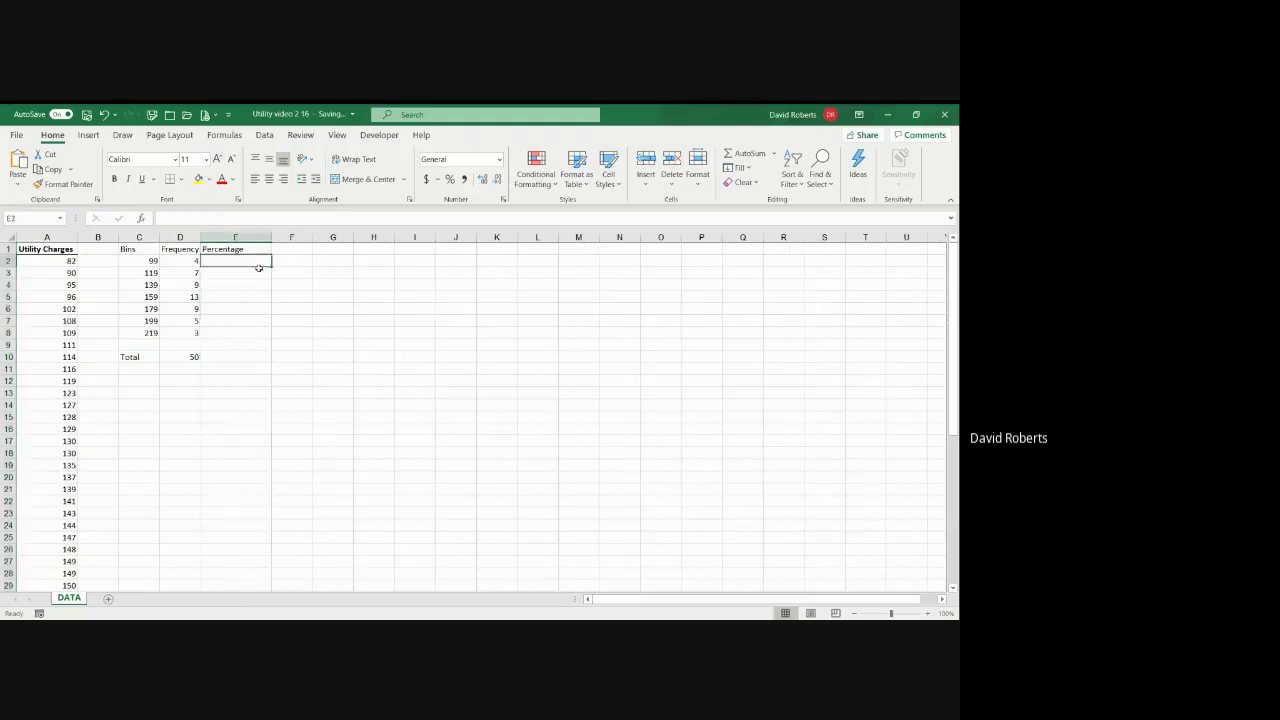
pyautogui.write('=')
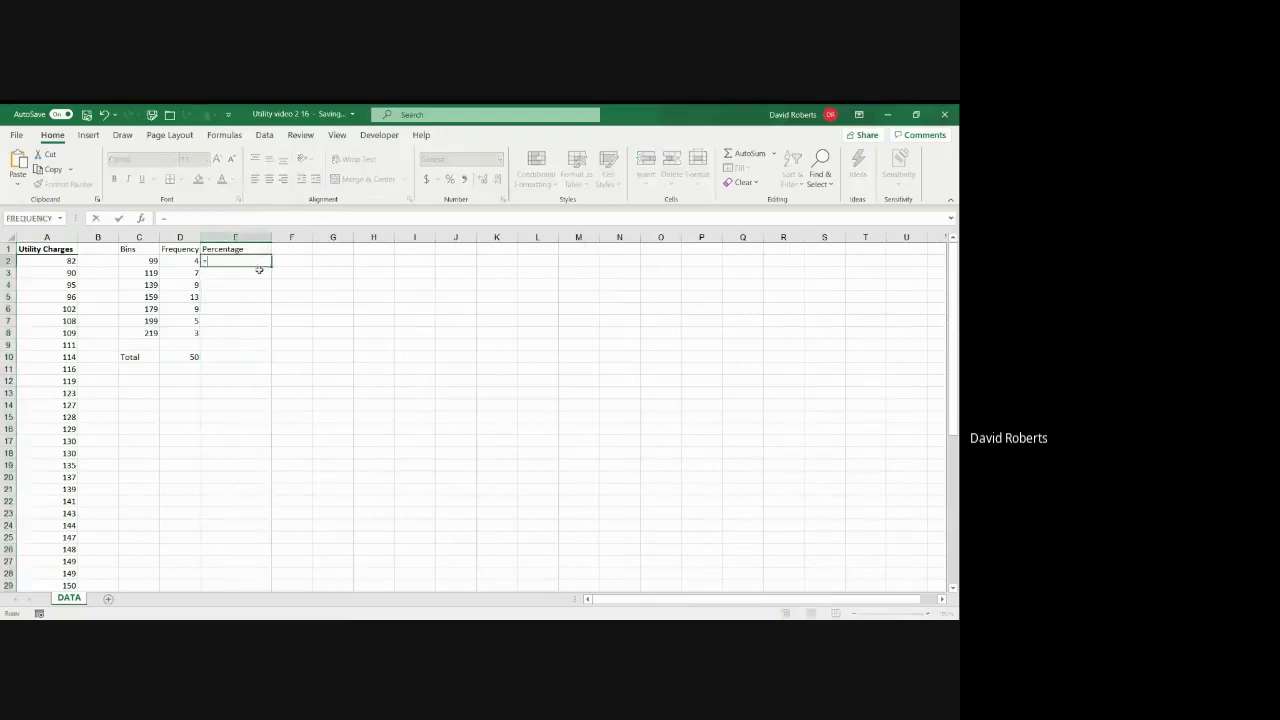
pyautogui.click(196, 261)
pyautogui.write('/')
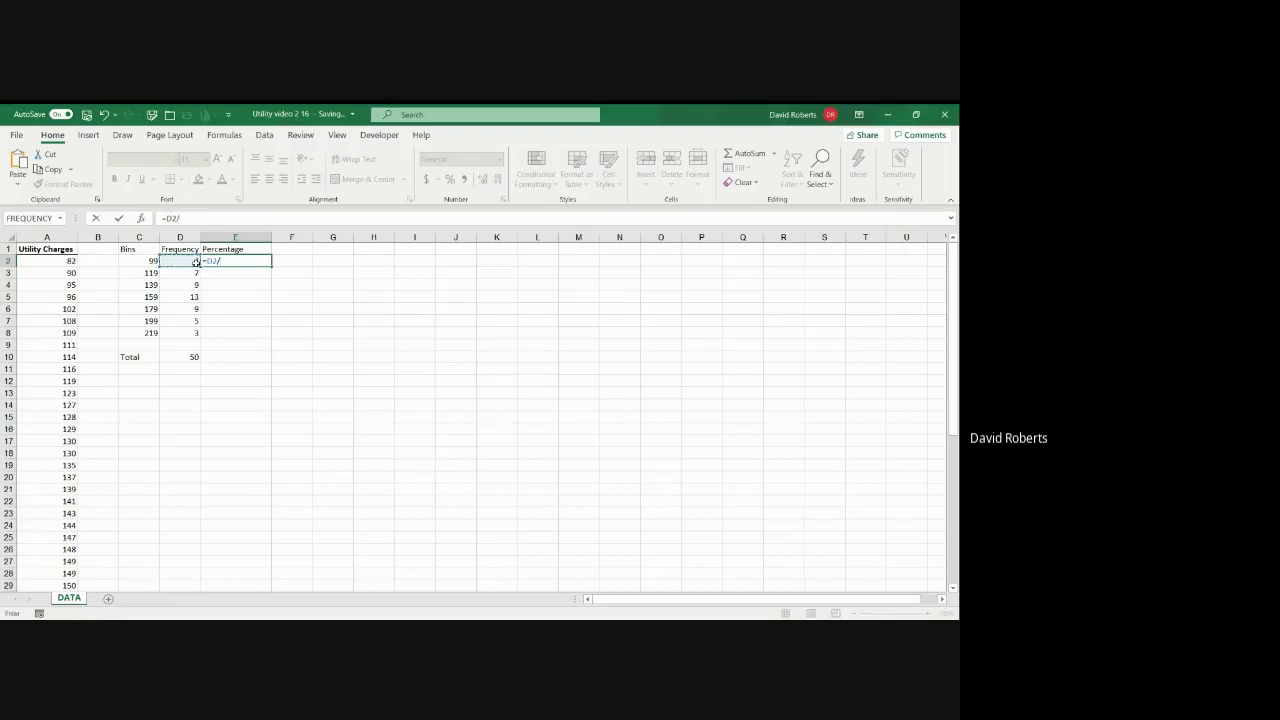
pyautogui.click(191, 357)
pyautogui.press('F4')
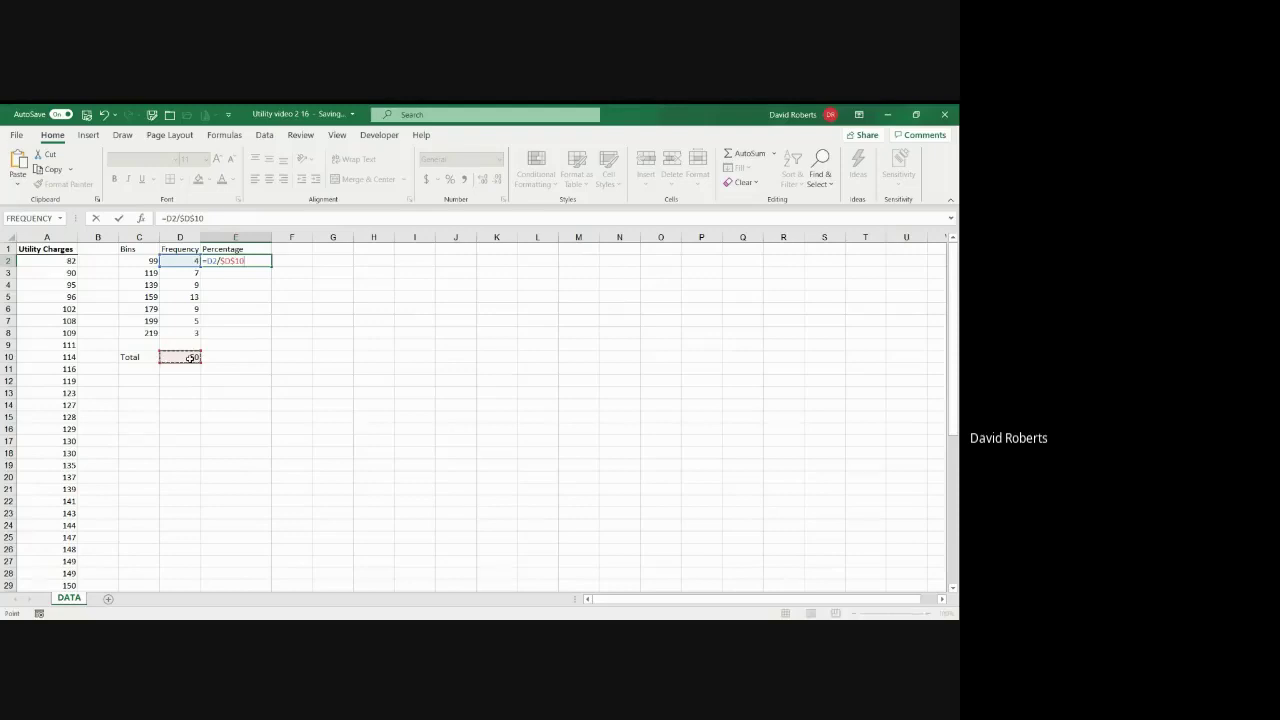
pyautogui.press('Return')
# Fill the E2 formula down to E8 and format the results as percentages.
pyautogui.press('Up')
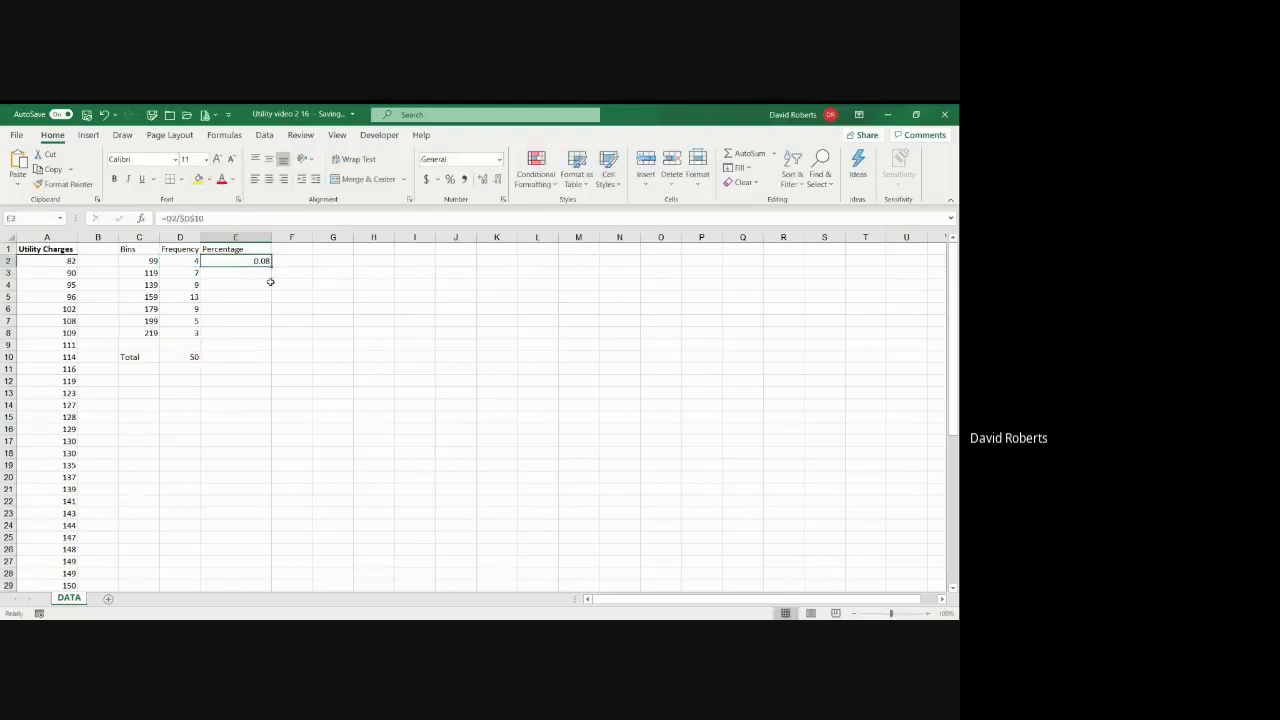
pyautogui.moveTo(270, 265); pyautogui.dragTo(270, 340)
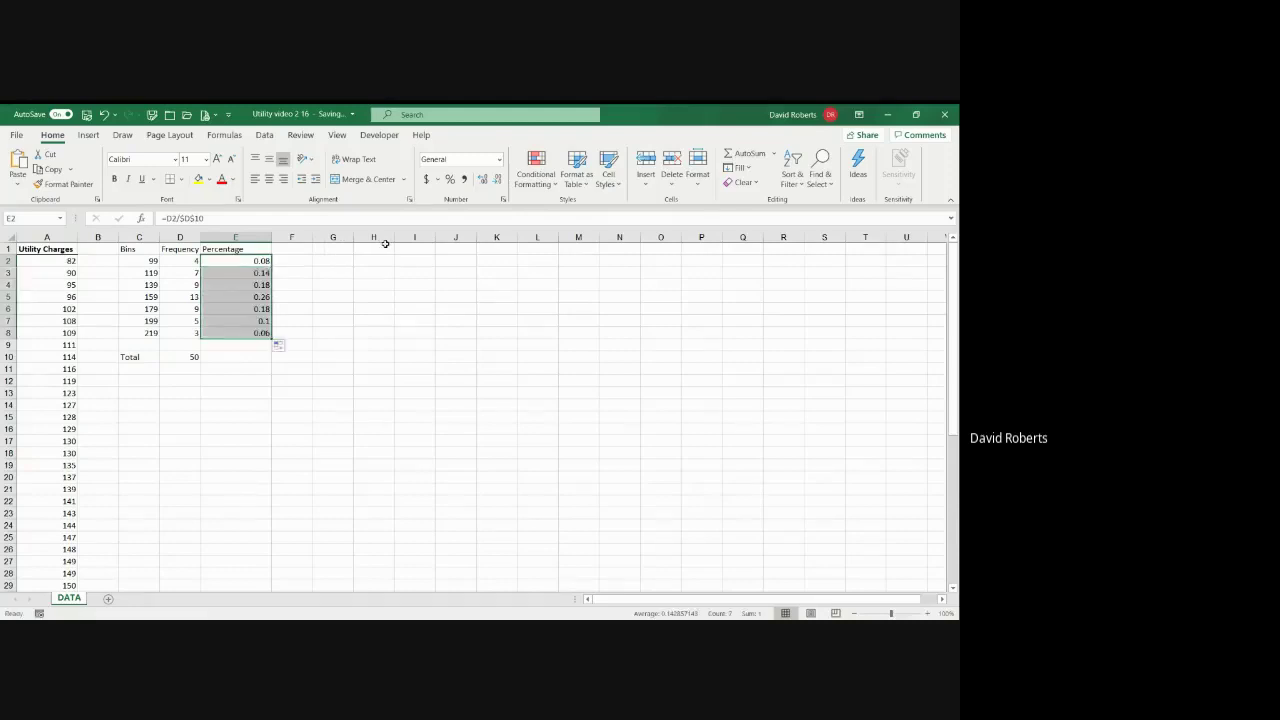
pyautogui.click(449, 179)
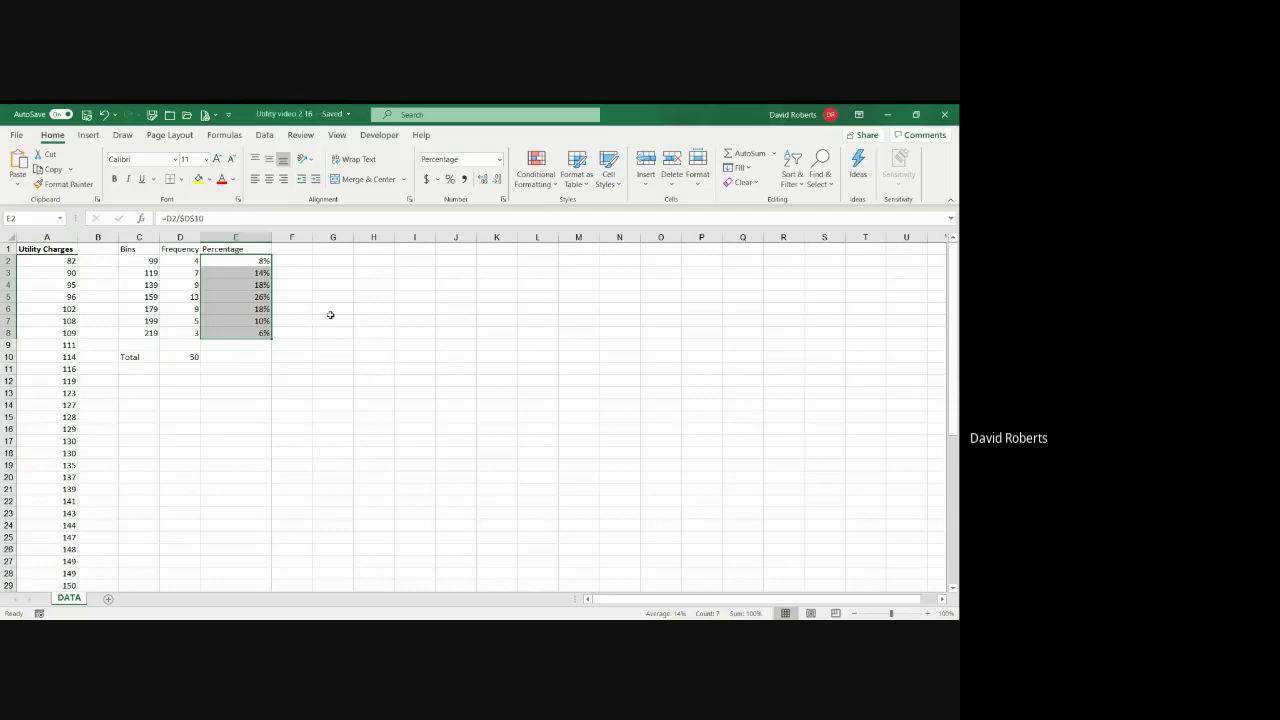
# Enter the heading Cummulative Percentage in F1 and fit column F's width to it.
pyautogui.click(298, 250)
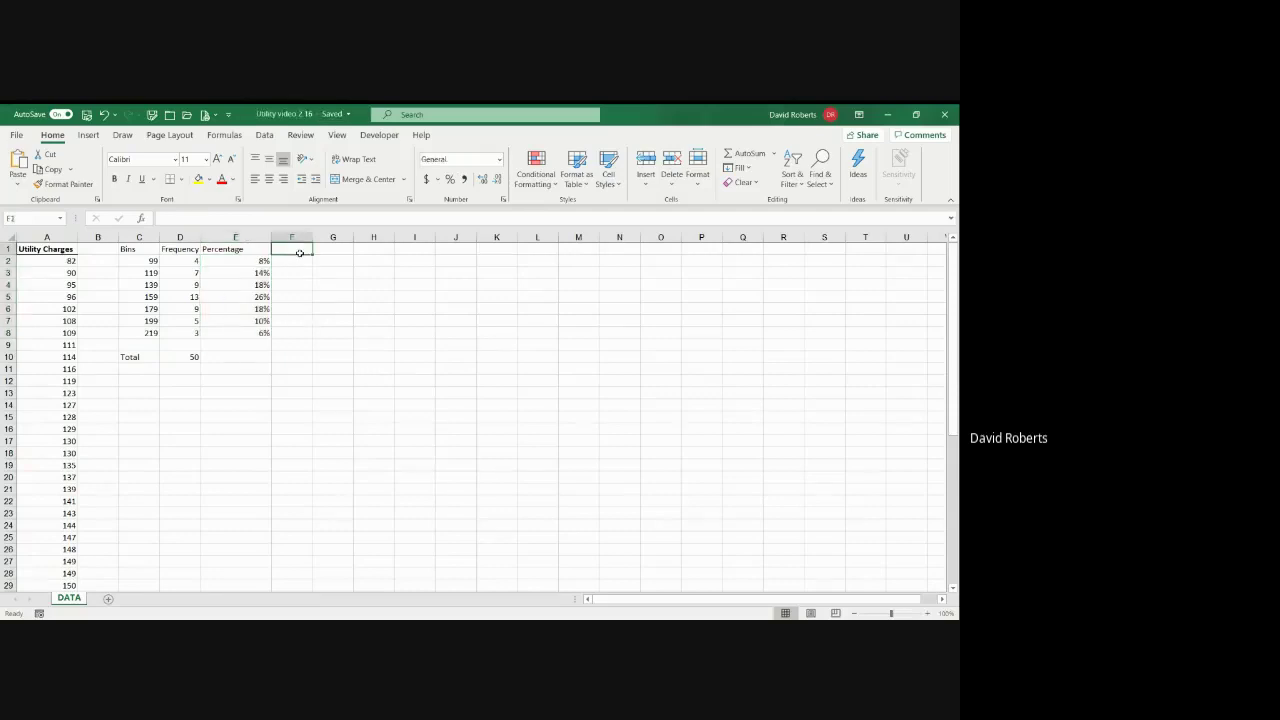
pyautogui.write('Cummu')
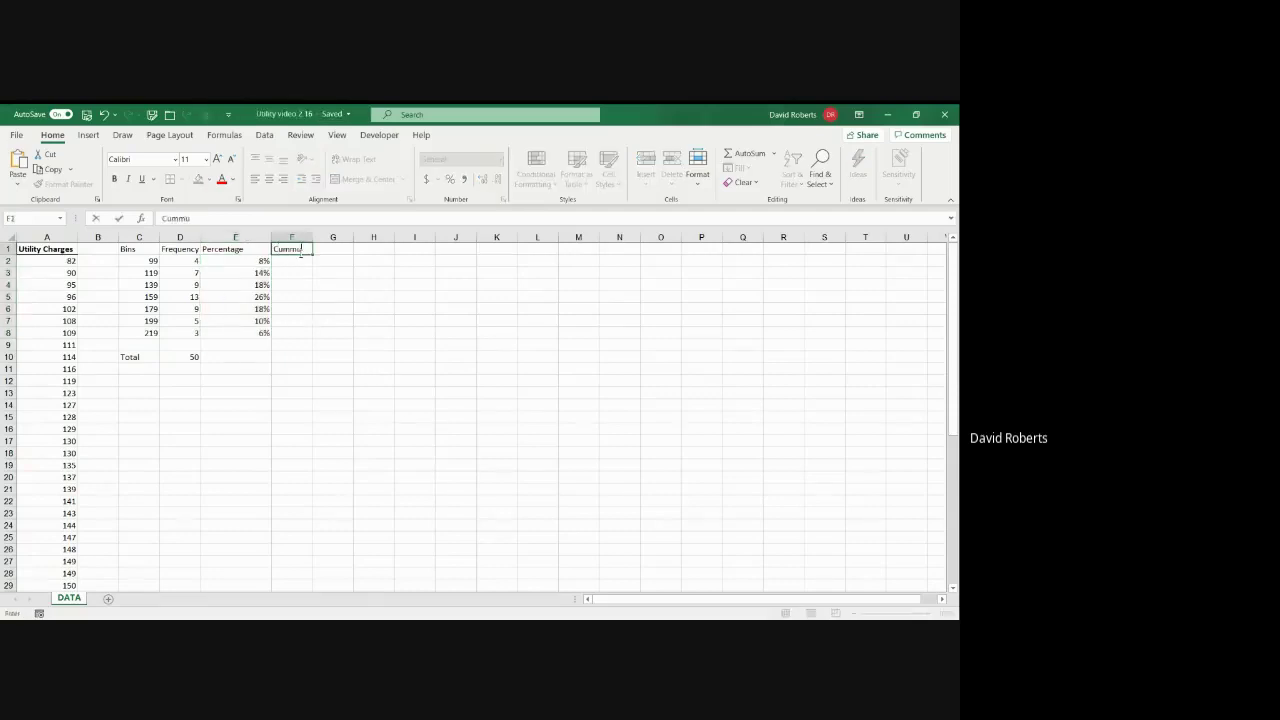
pyautogui.write('lative Percentage')
pyautogui.press('Return')
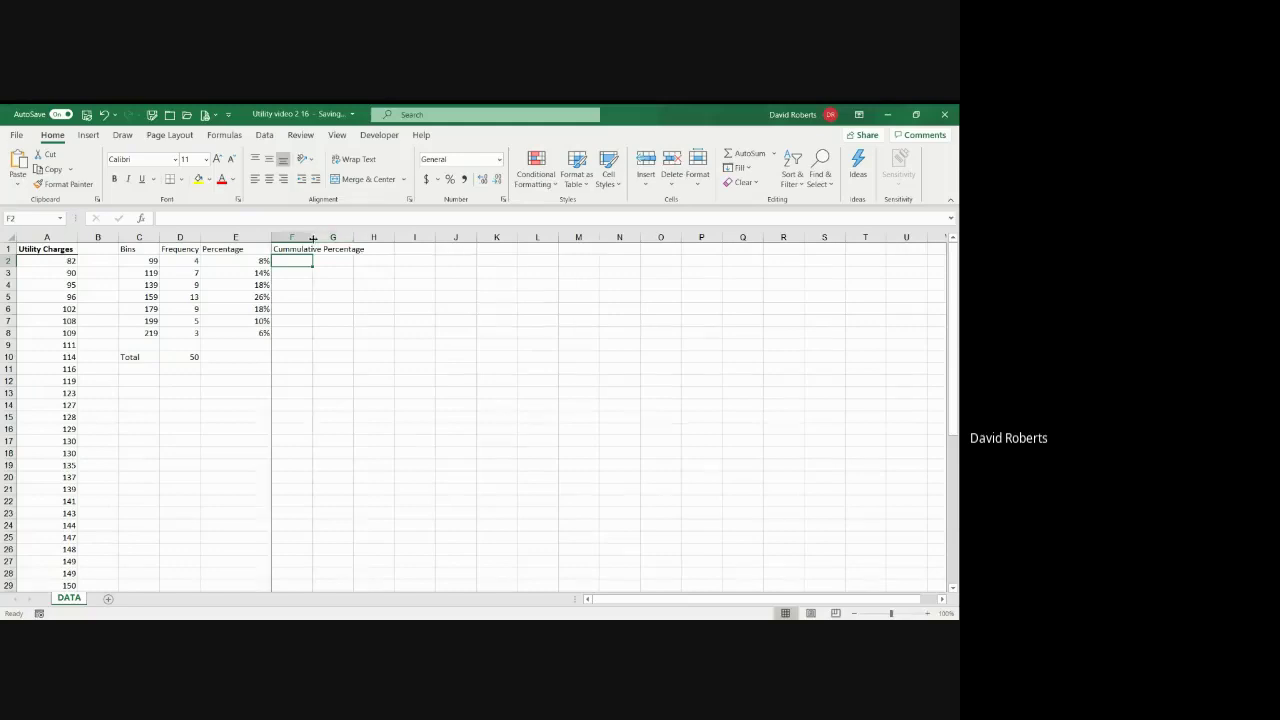
pyautogui.doubleClick(314, 237)
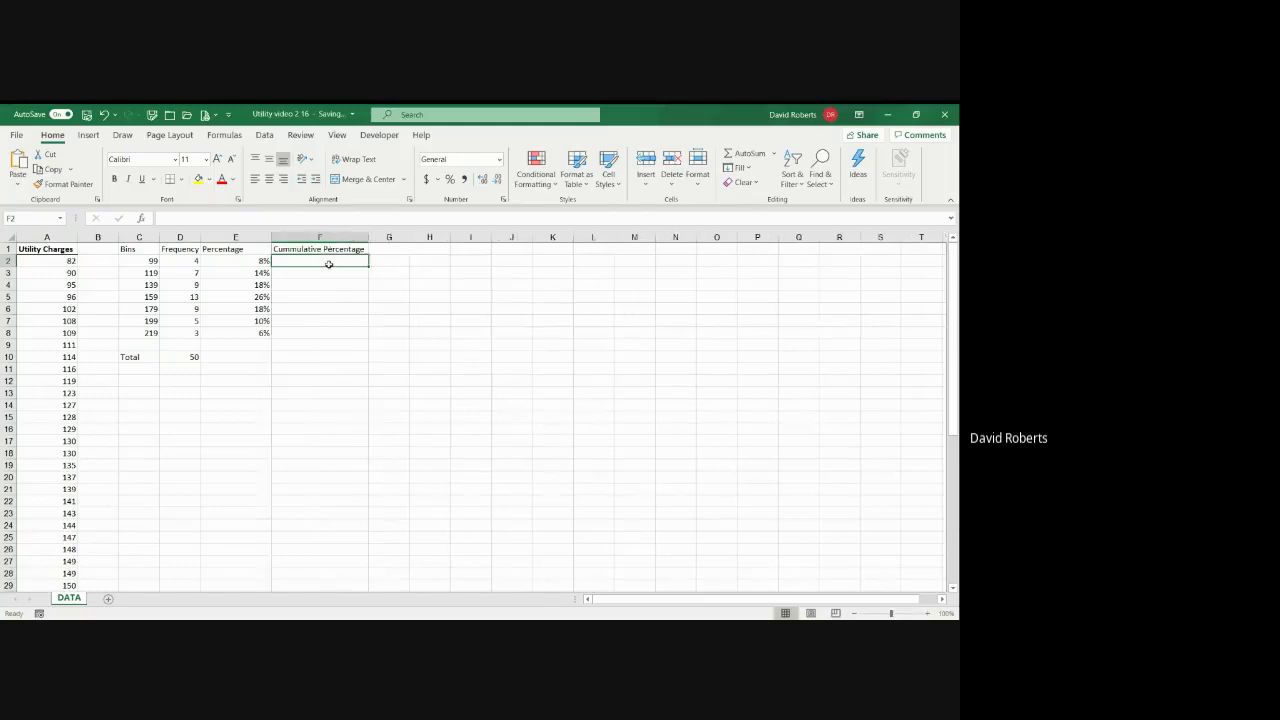
# Start the cumulative percentages with =E2 in F2 and =F2+E3 in F3.
pyautogui.write('=E2')
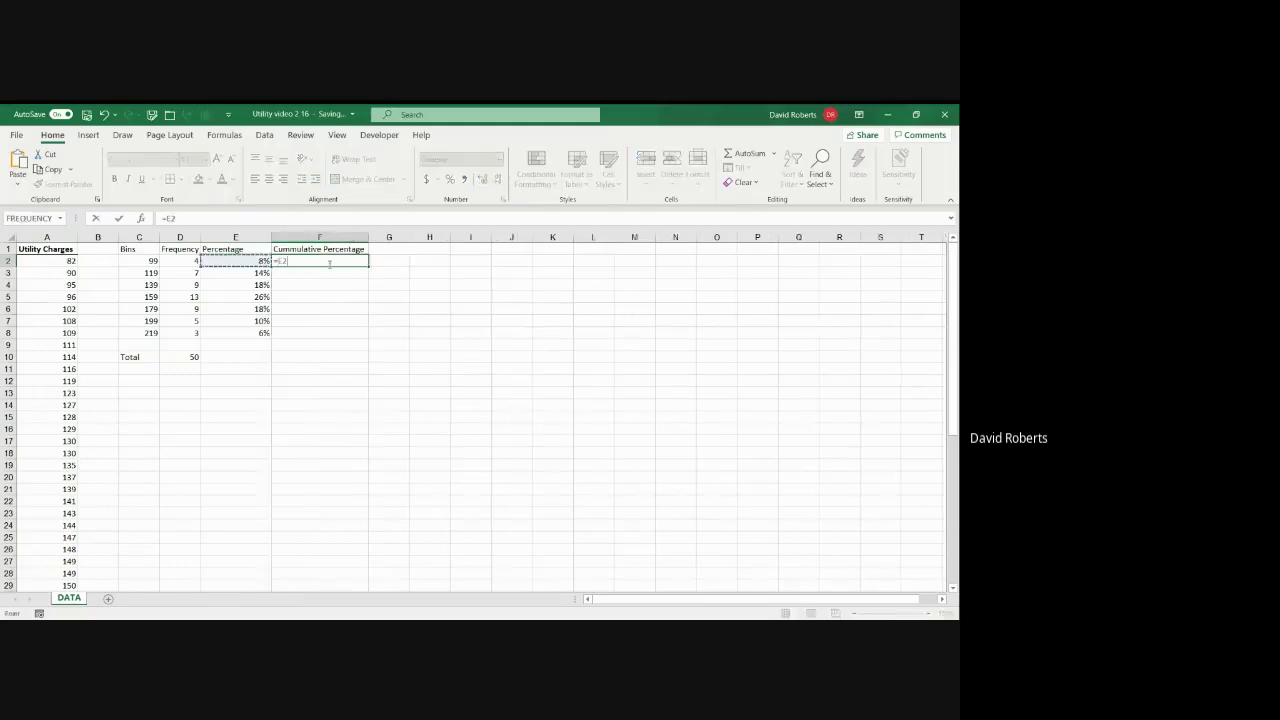
pyautogui.press('Return')
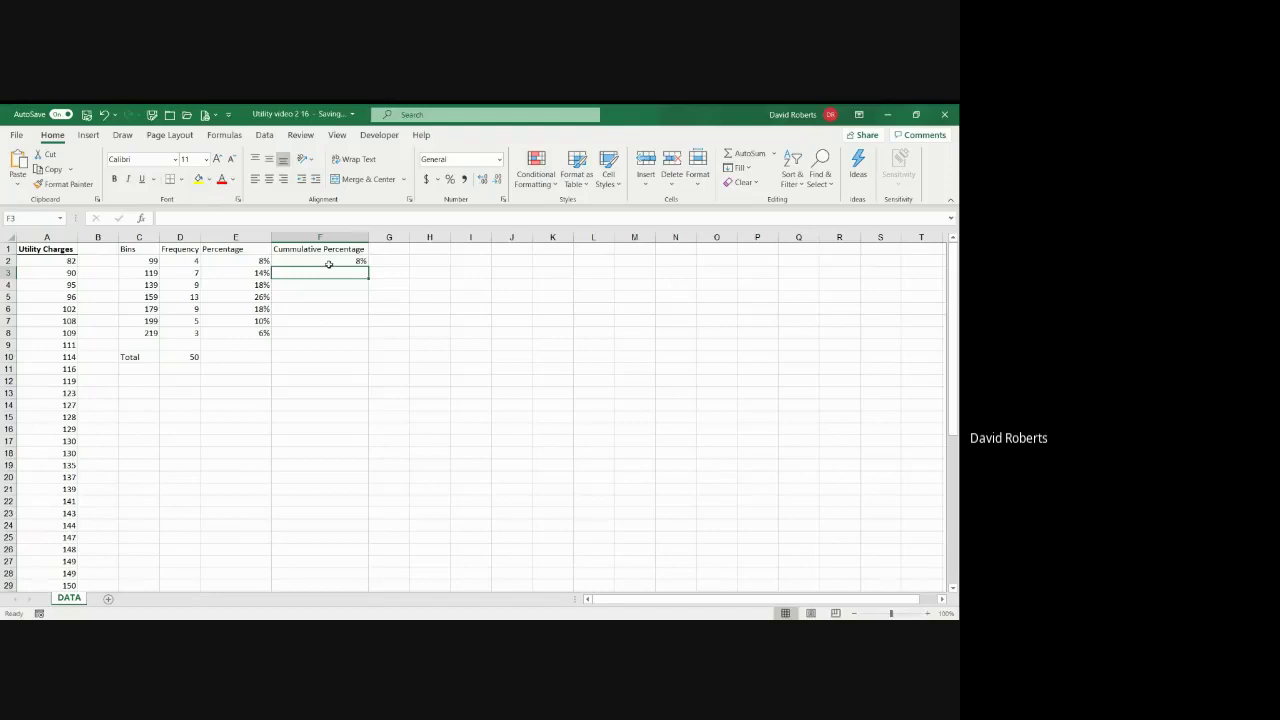
pyautogui.write('=')
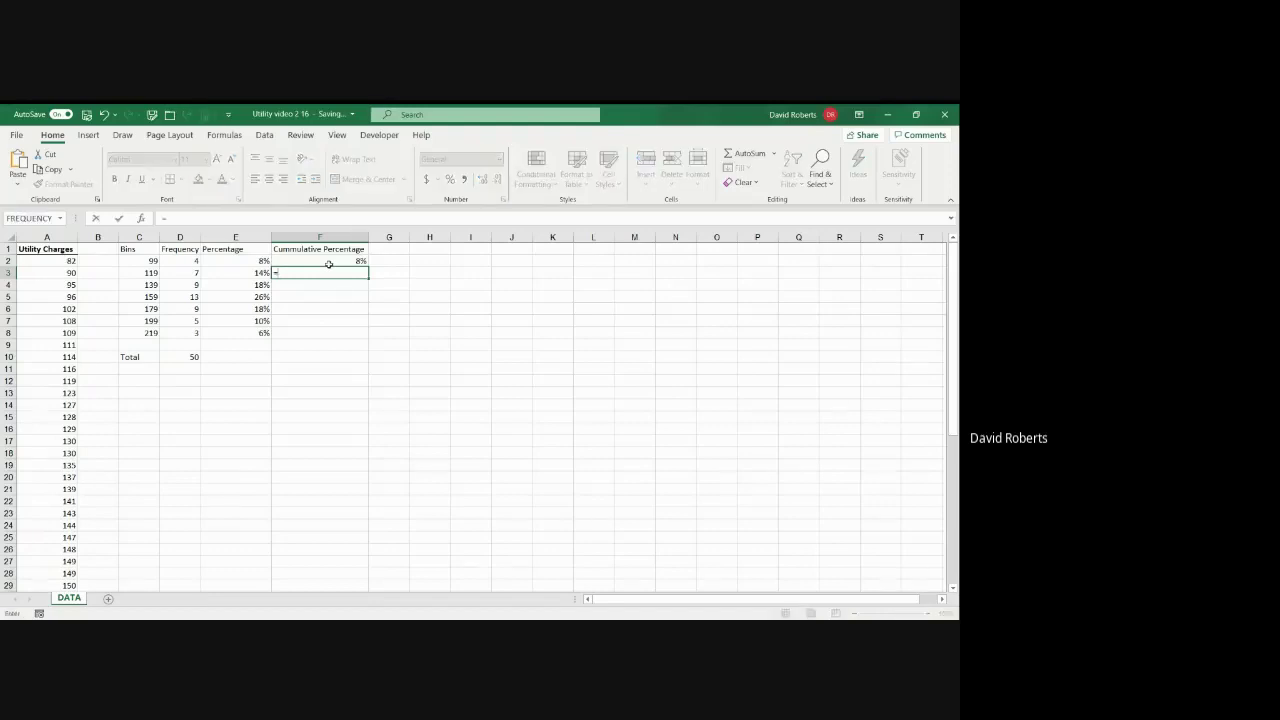
pyautogui.click(328, 264)
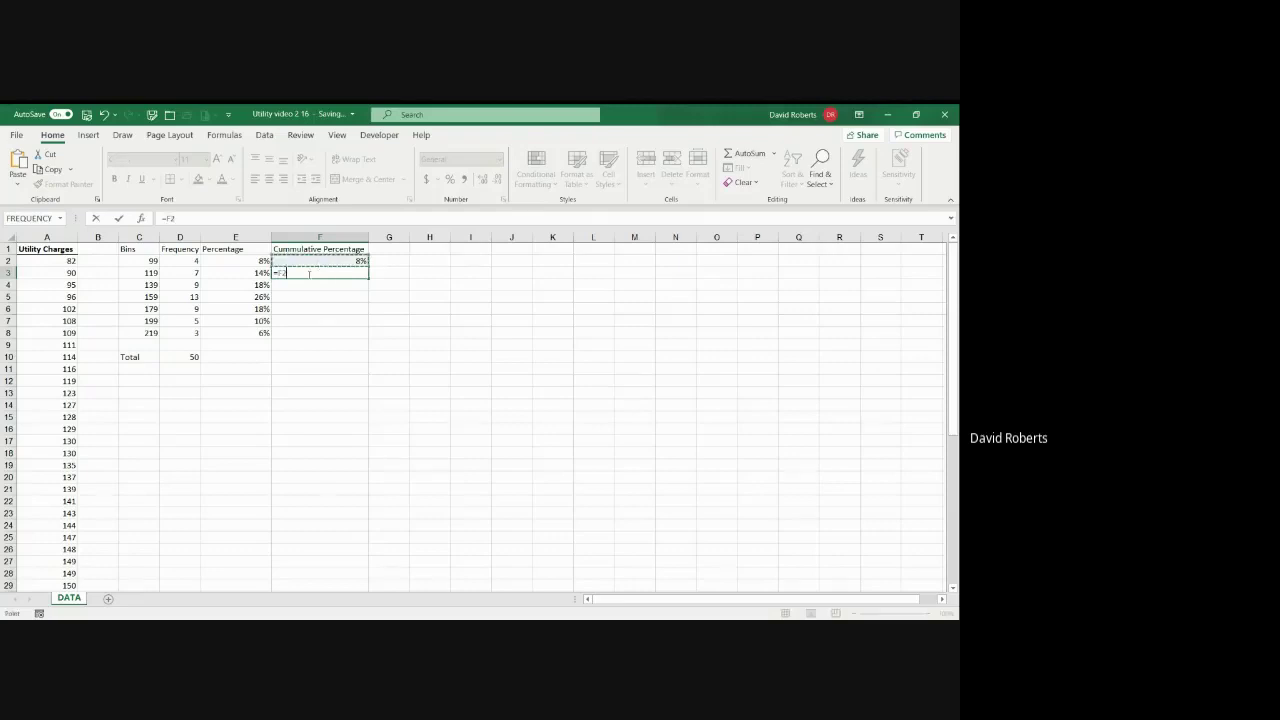
pyautogui.write('+')
pyautogui.click(261, 272)
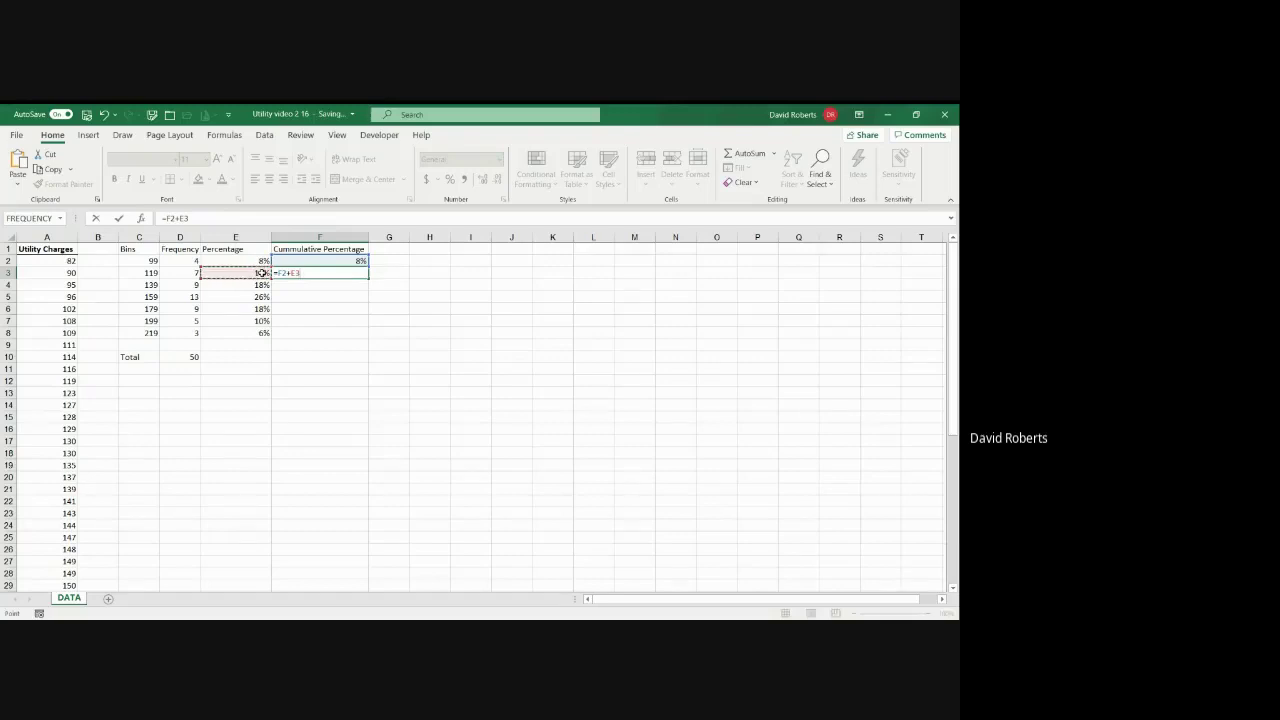
pyautogui.press('Return')
# Fill the cumulative percentage formula from F3 down to F8.
pyautogui.press('Up')
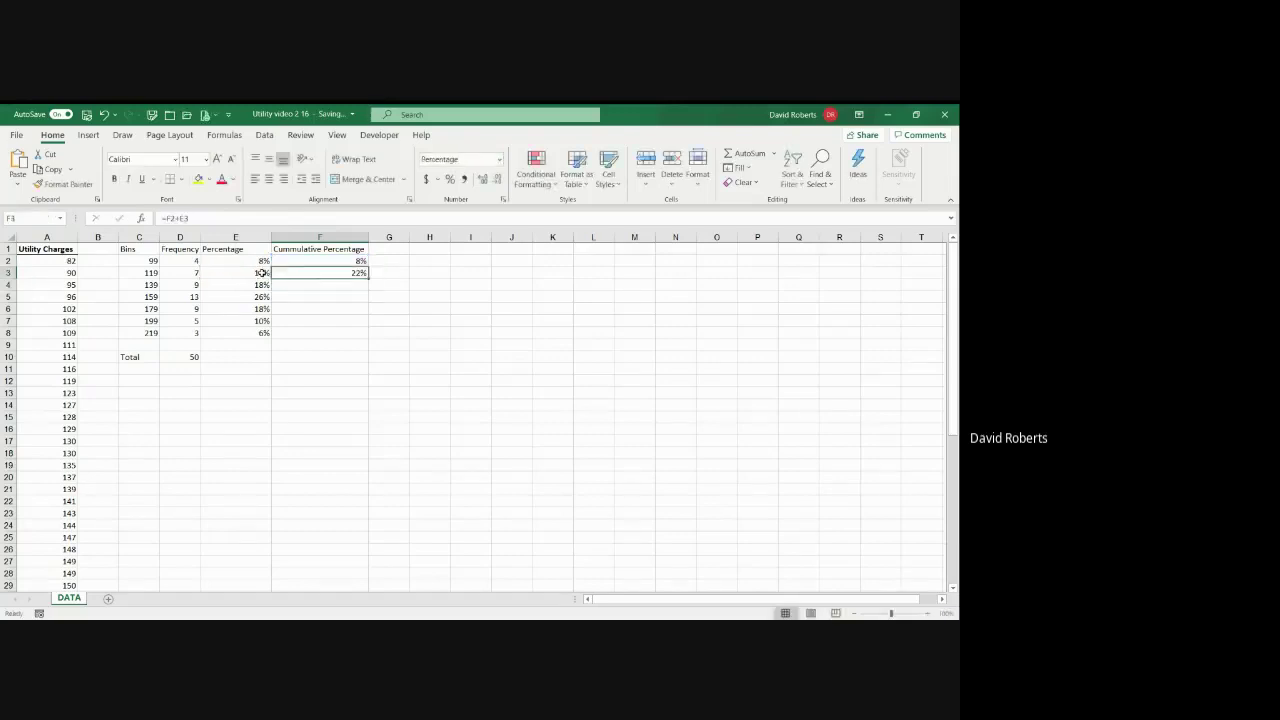
pyautogui.click(367, 281)
pyautogui.click(363, 274)
pyautogui.moveTo(368, 279); pyautogui.dragTo(363, 336)
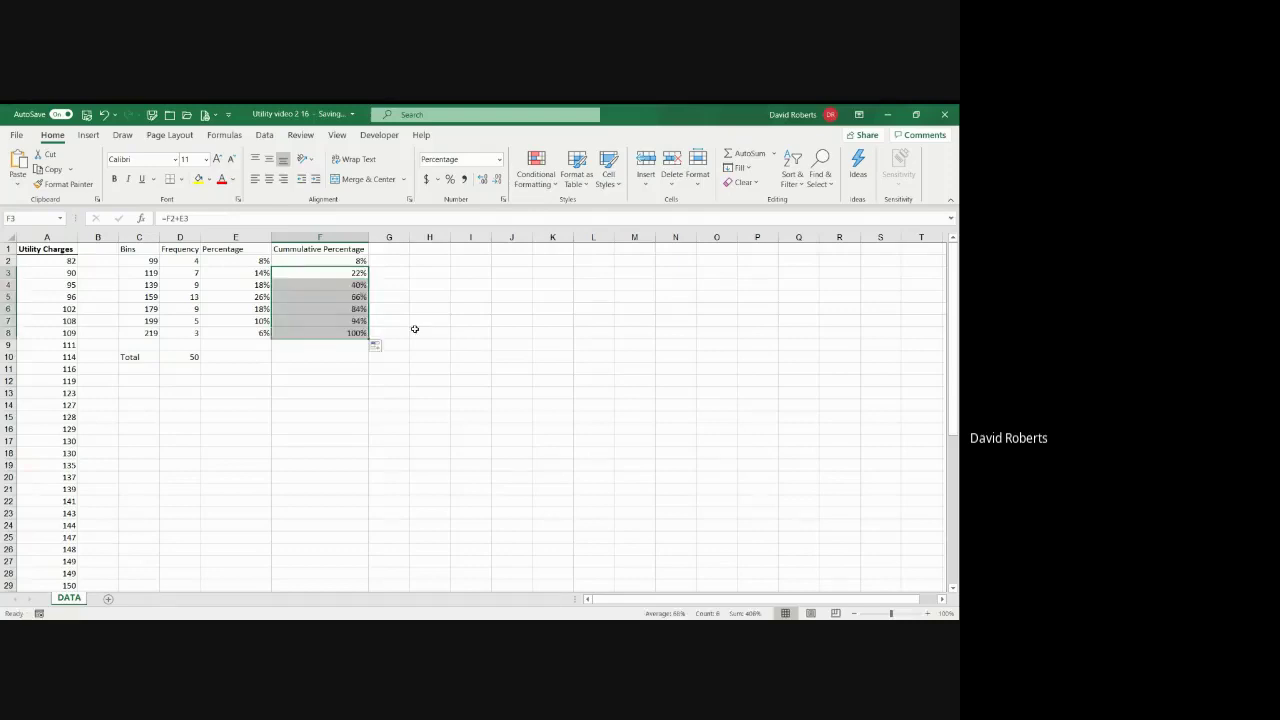
pyautogui.click(332, 334)
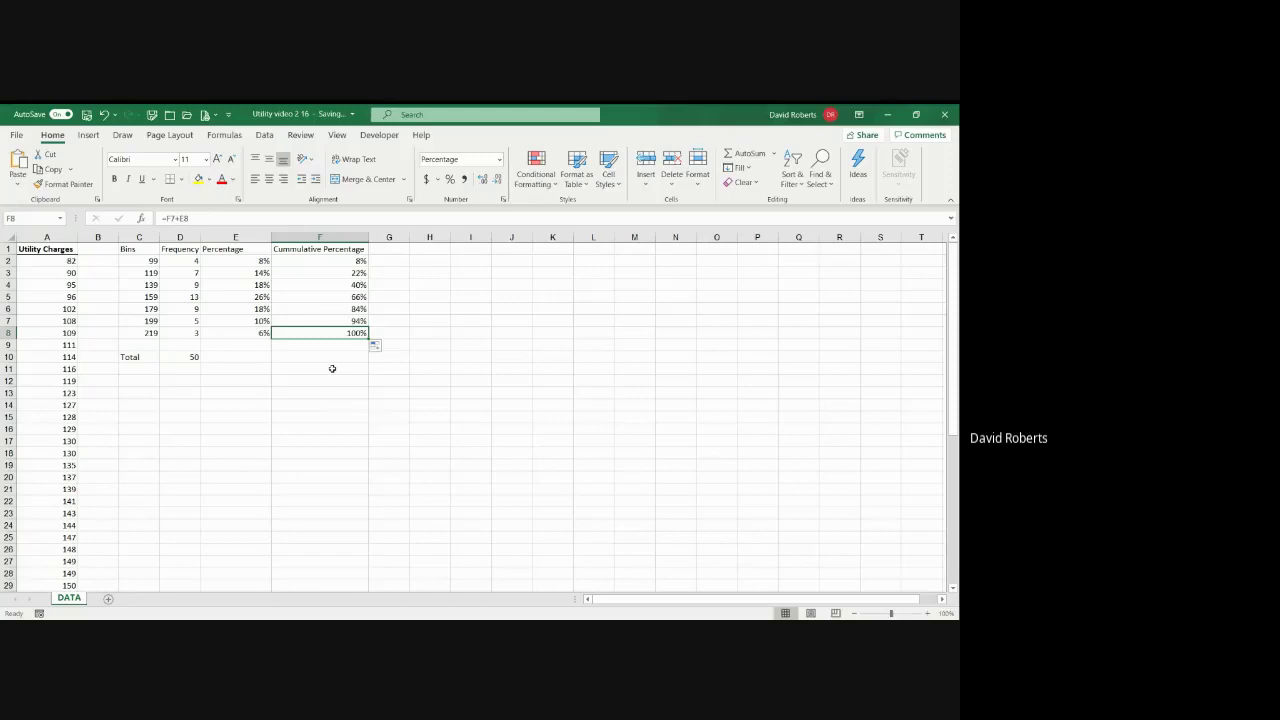
pyautogui.hotkey('alt', 'Tab')
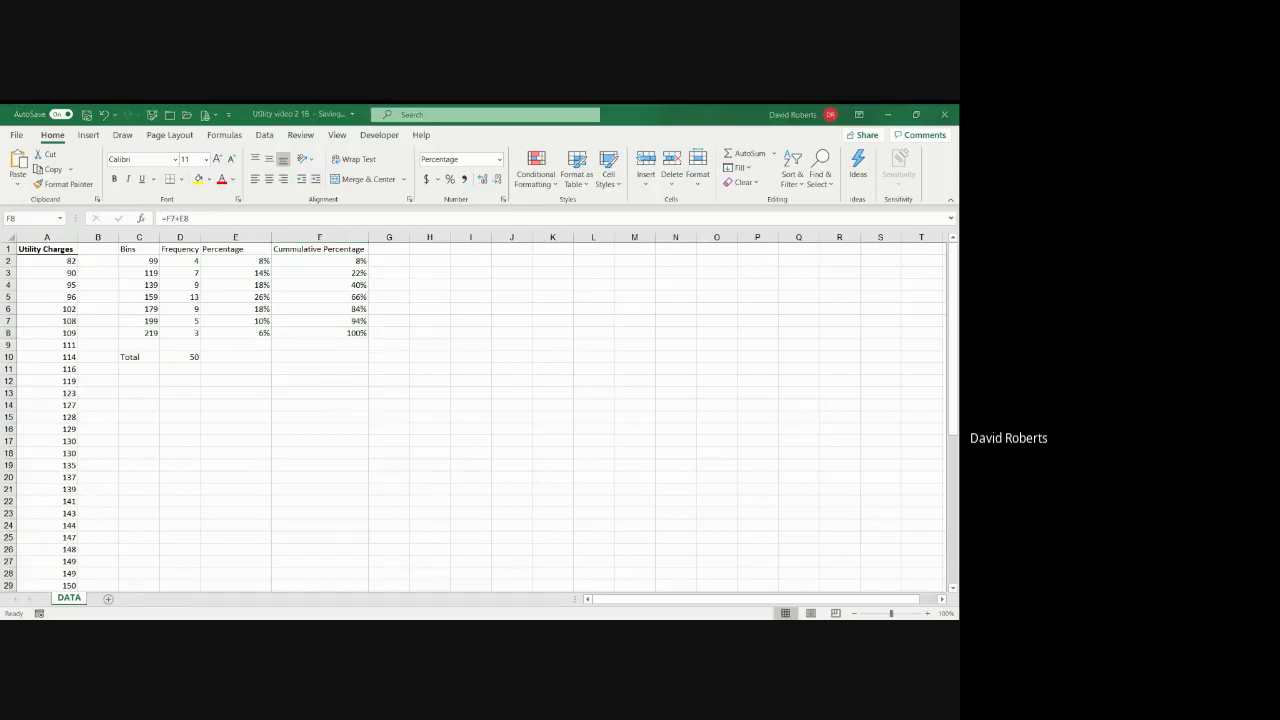